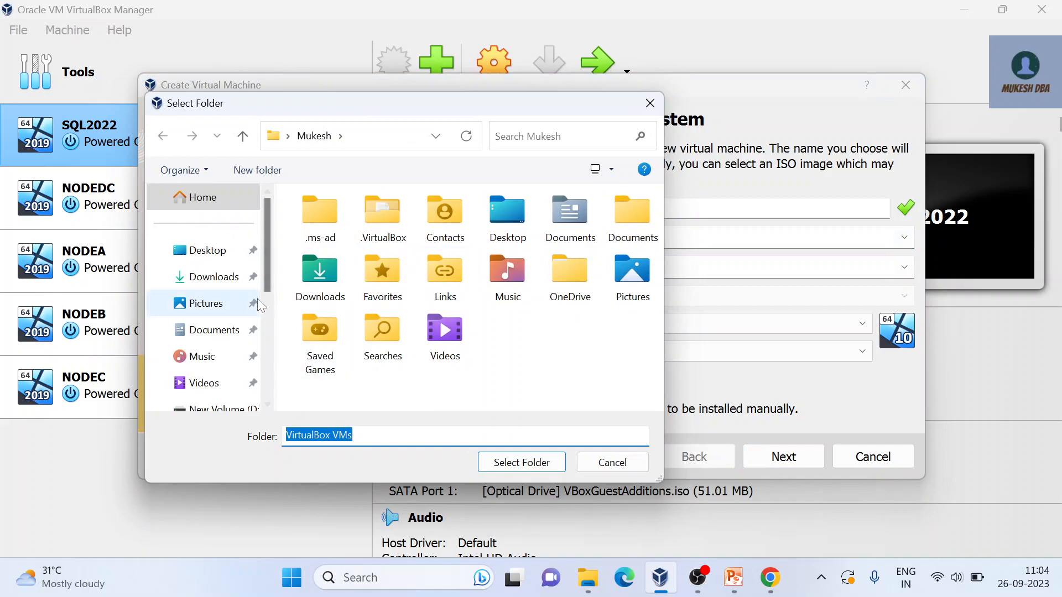
# Step: Name the new machine SQL2019 and set its folder to D:\VM
pyautogui.moveTo(265, 264); pyautogui.dragTo(277, 363)
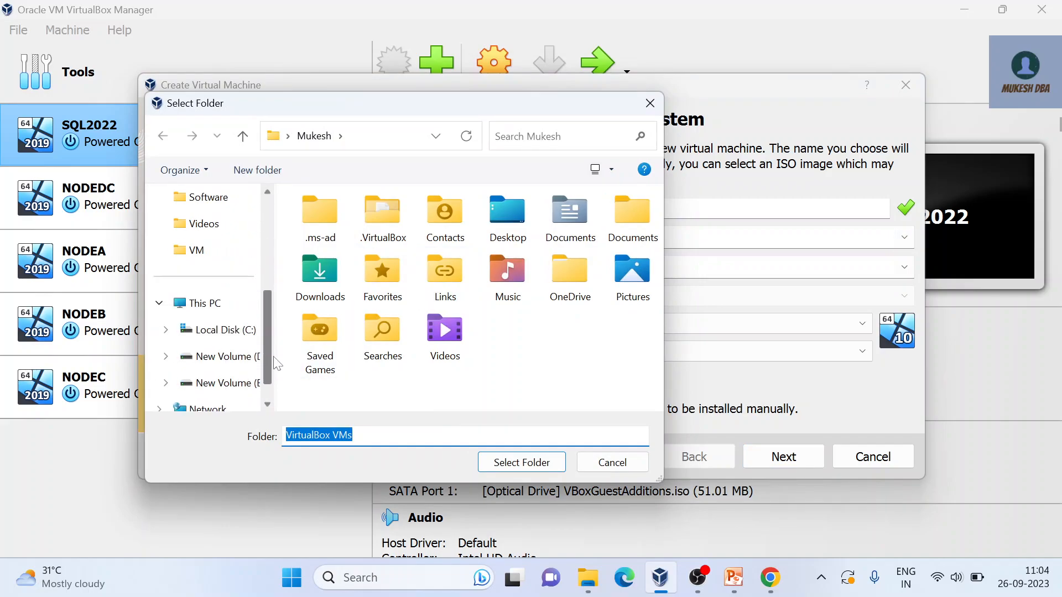
pyautogui.click(263, 349)
pyautogui.click(333, 272)
pyautogui.click(521, 463)
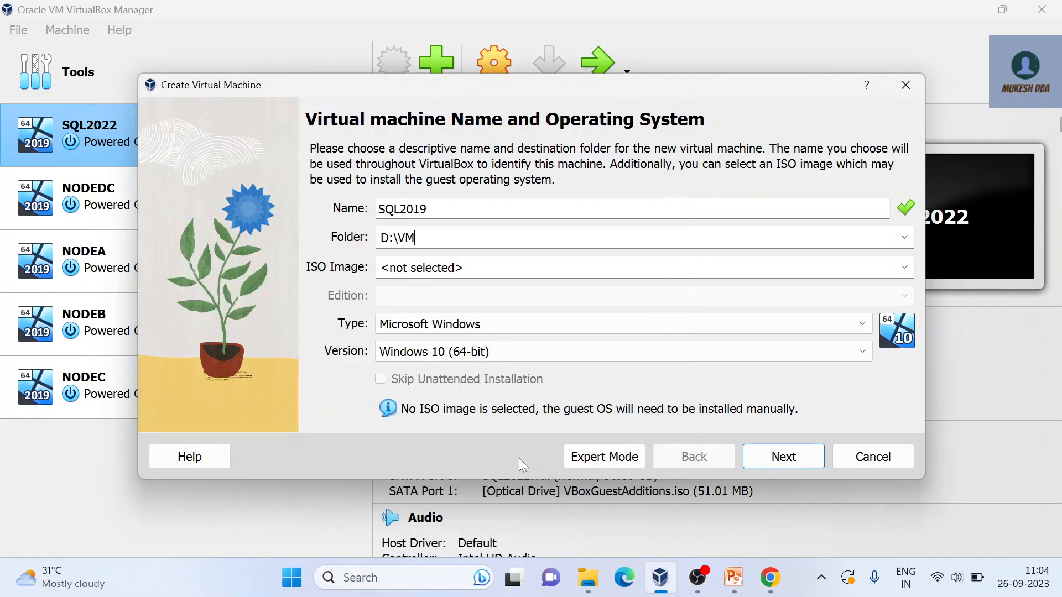
# Step: Attach the Windows Server 2019 evaluation ISO and skip unattended installation
pyautogui.click(907, 272)
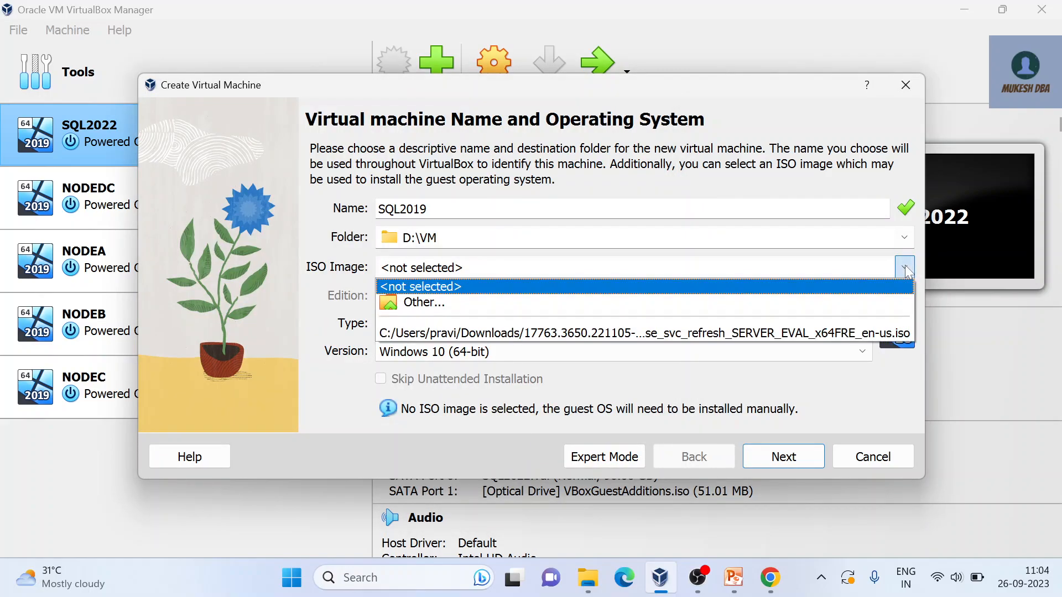
pyautogui.click(628, 332)
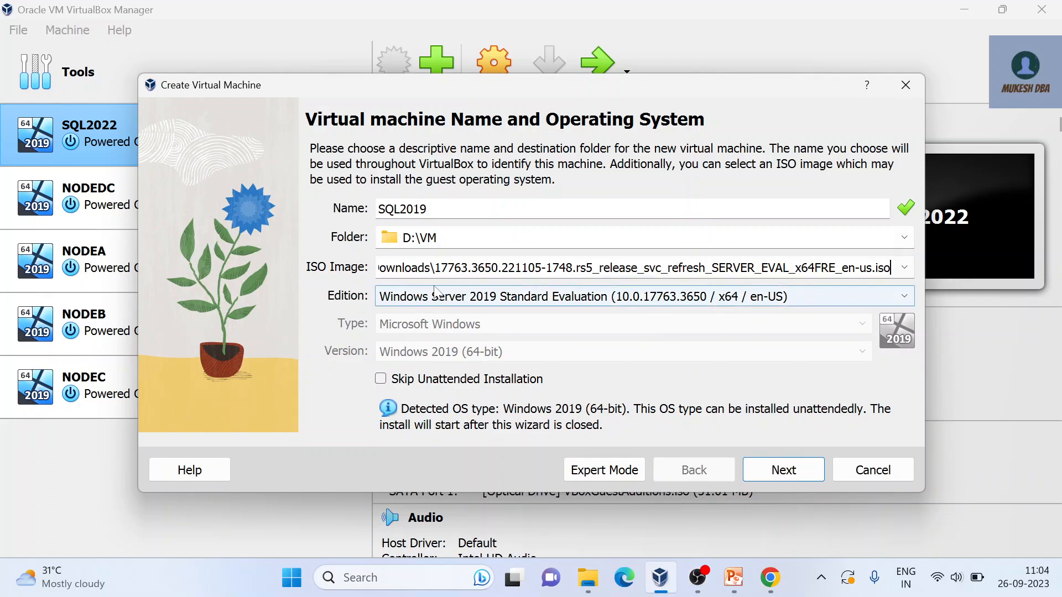
pyautogui.click(492, 385)
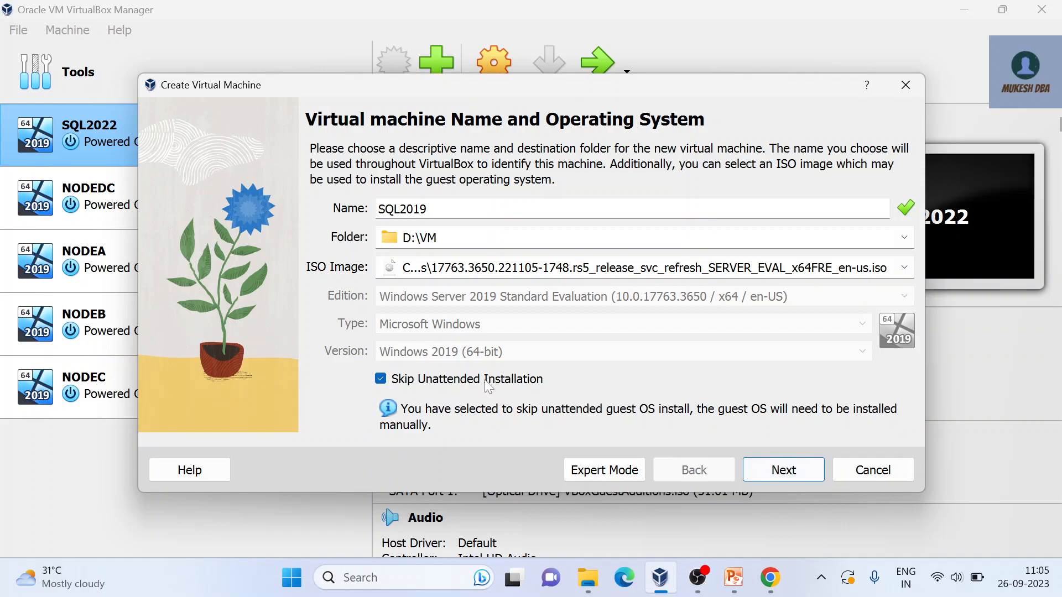
pyautogui.click(769, 474)
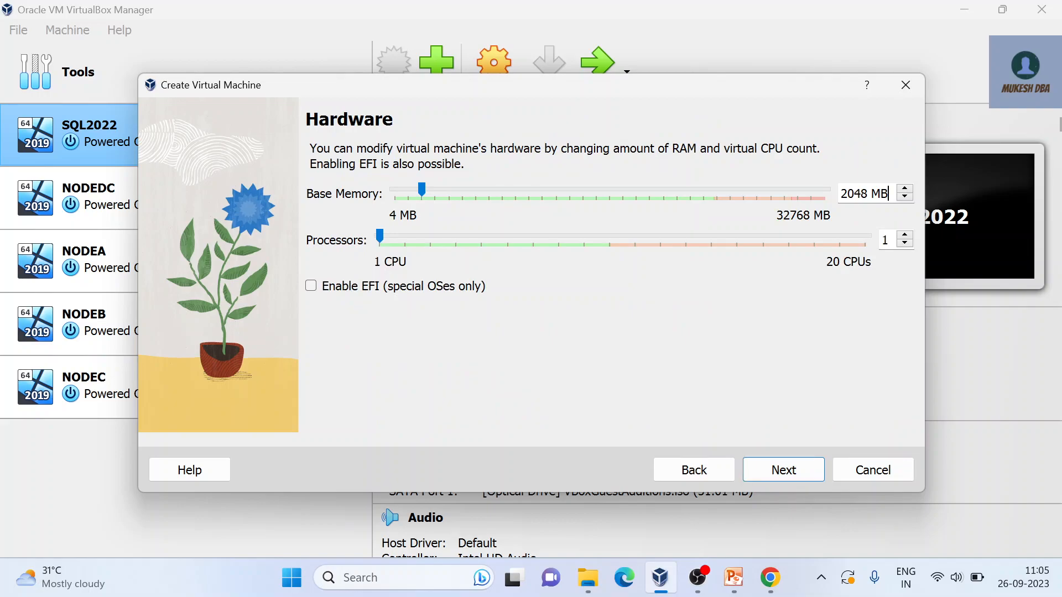
# Step: Give the machine 4096 MB base memory and 4 processors
pyautogui.press('BackSpace')
pyautogui.press('BackSpace')
pyautogui.press('BackSpace')
pyautogui.press('BackSpace')
pyautogui.write('4096')
pyautogui.press('Tab')
pyautogui.press('Tab')
pyautogui.write('4')
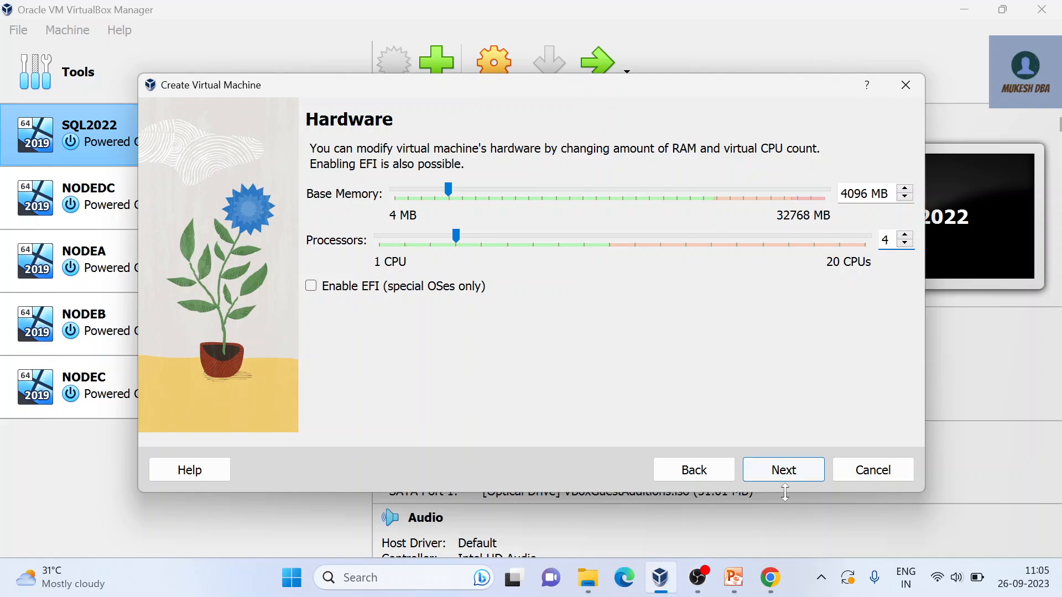
pyautogui.click(789, 467)
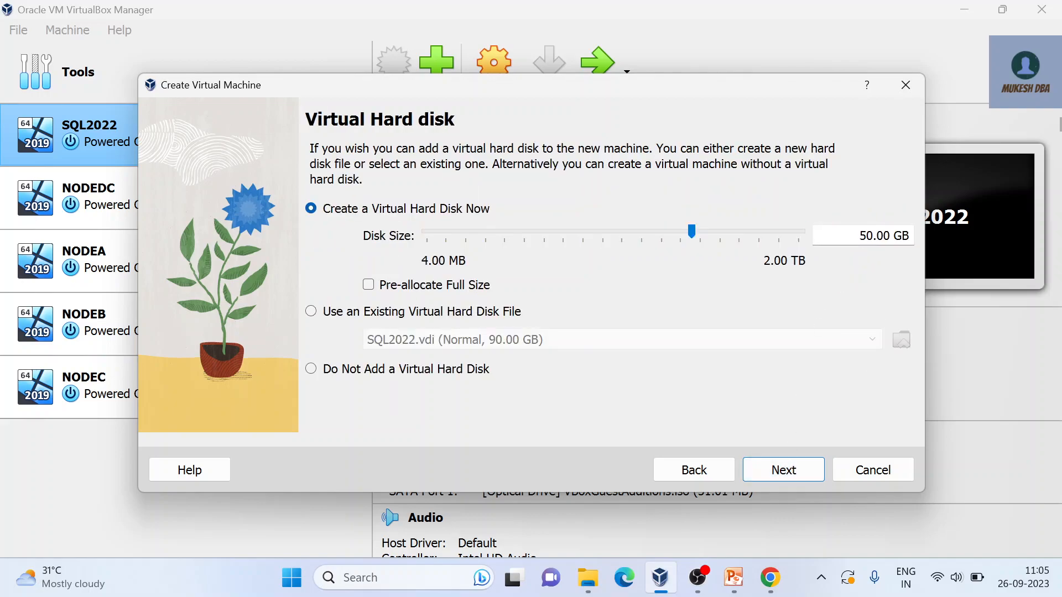
# Step: Set the virtual hard disk size to 60 GB and finish creating the machine
pyautogui.click(866, 235)
pyautogui.press('BackSpace')
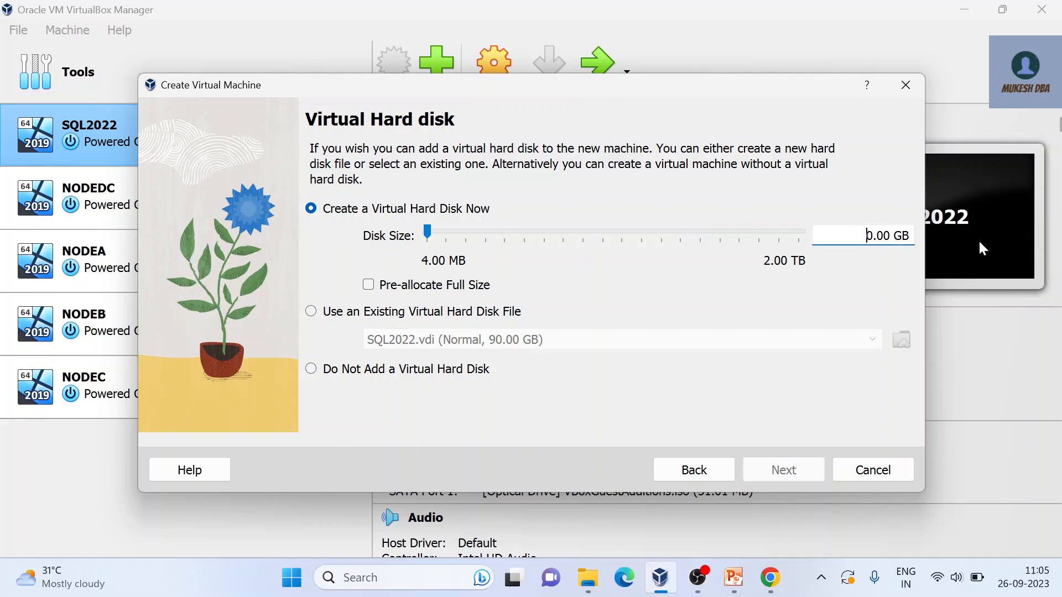
pyautogui.write('6')
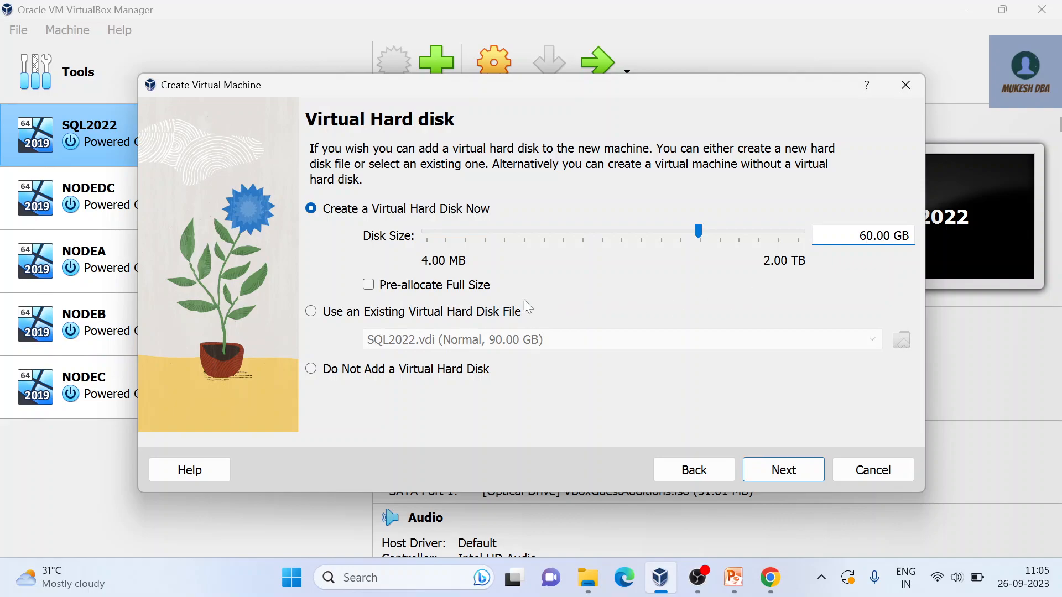
pyautogui.click(789, 476)
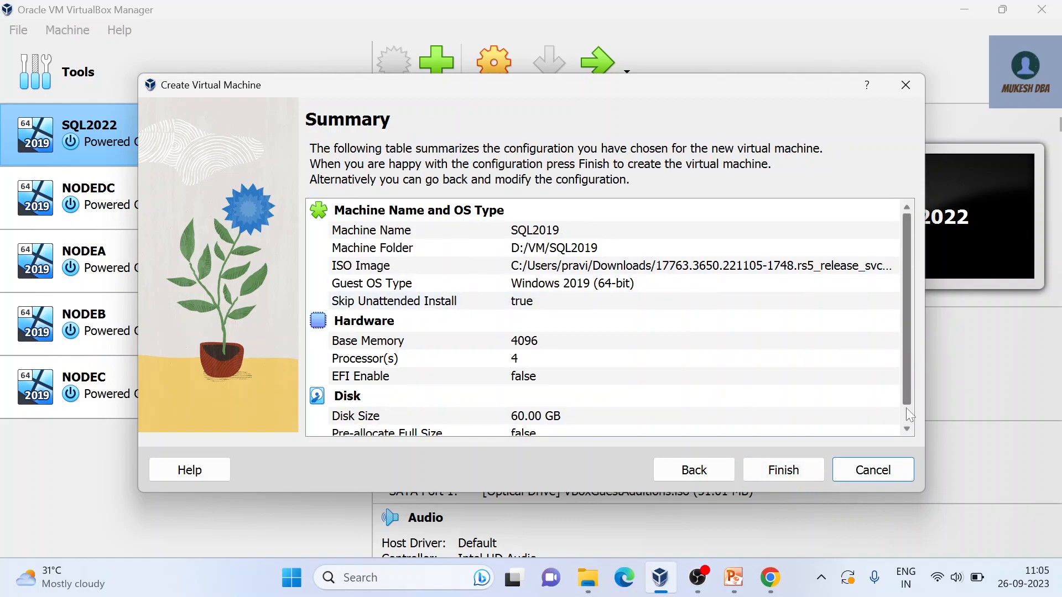
pyautogui.scroll(-1, 907, 412)
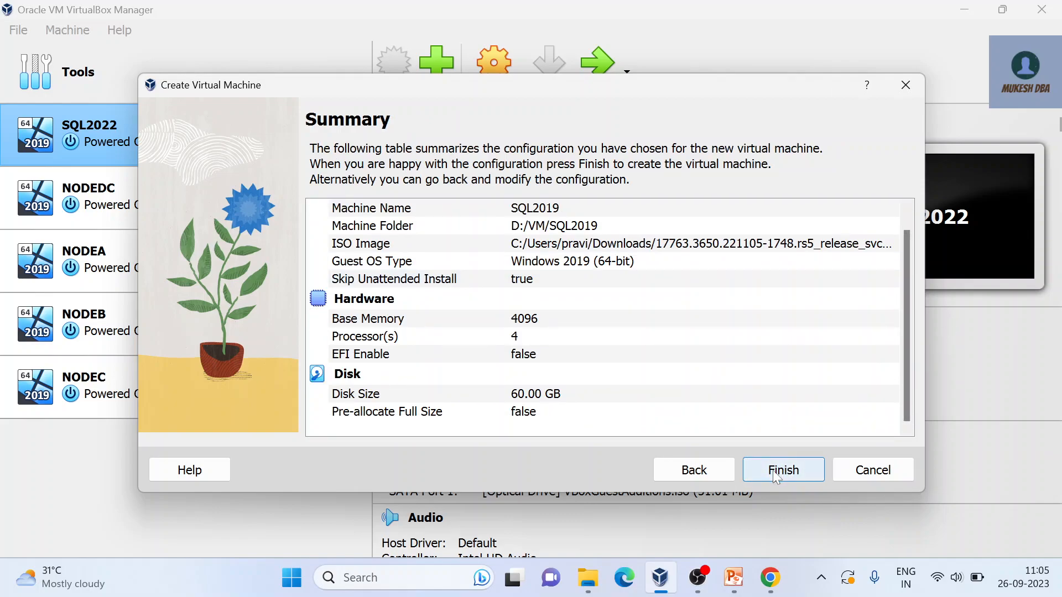
pyautogui.click(780, 471)
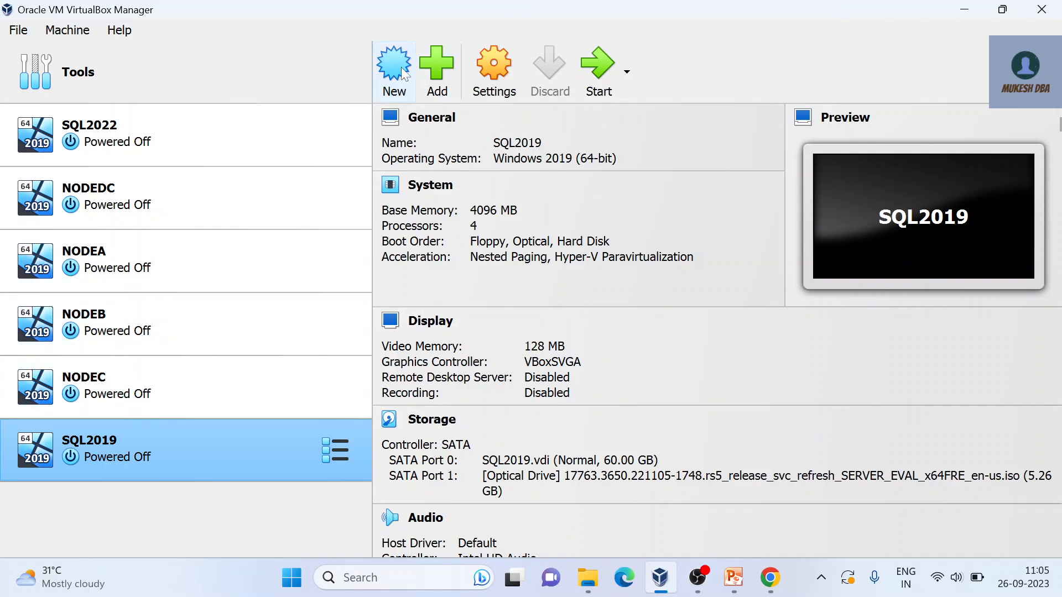
pyautogui.click(487, 73)
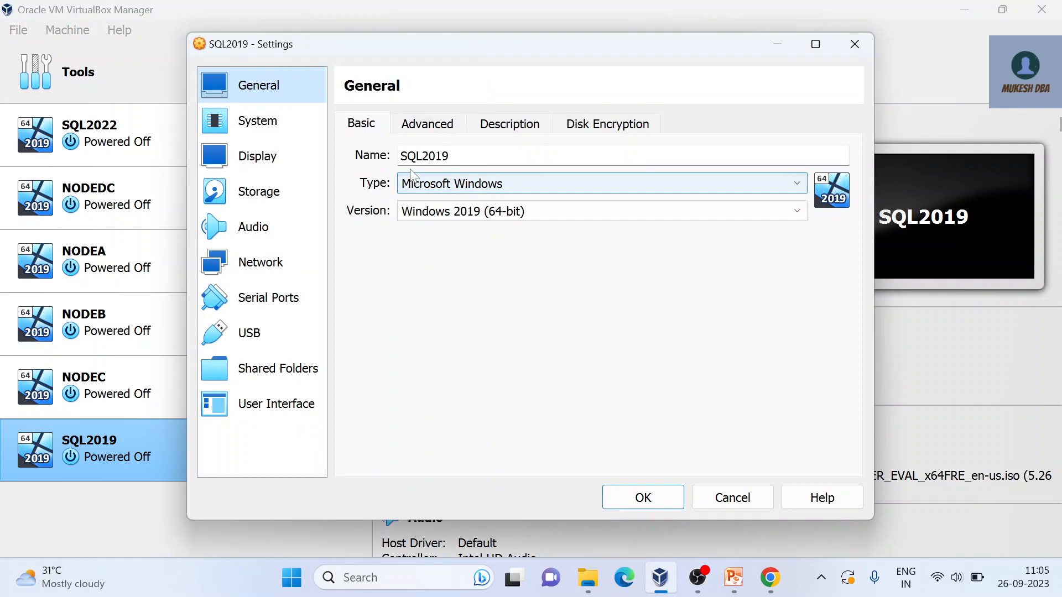
pyautogui.click(442, 132)
pyautogui.click(490, 128)
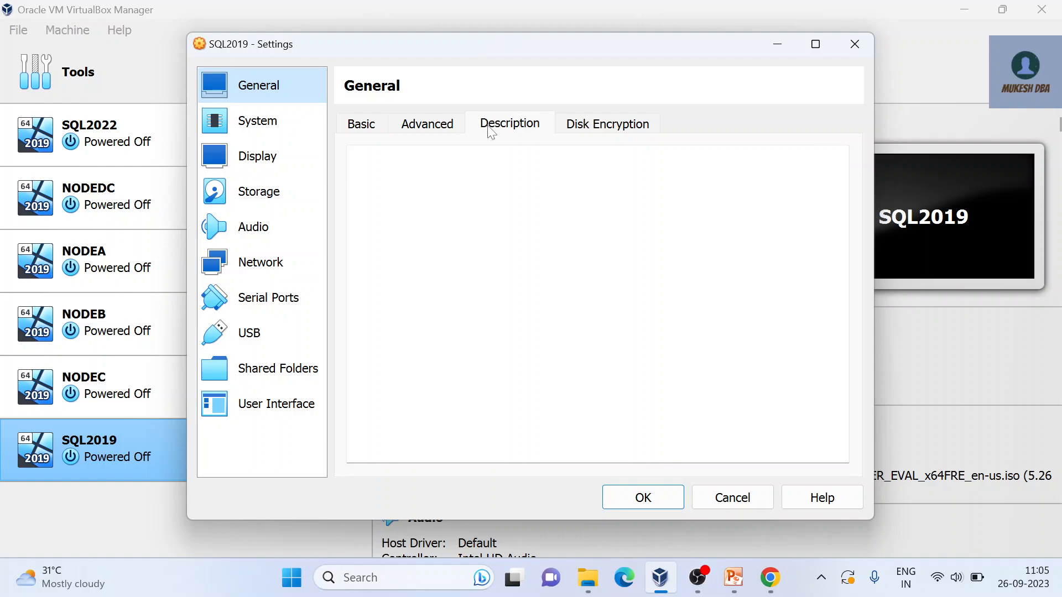
pyautogui.click(438, 127)
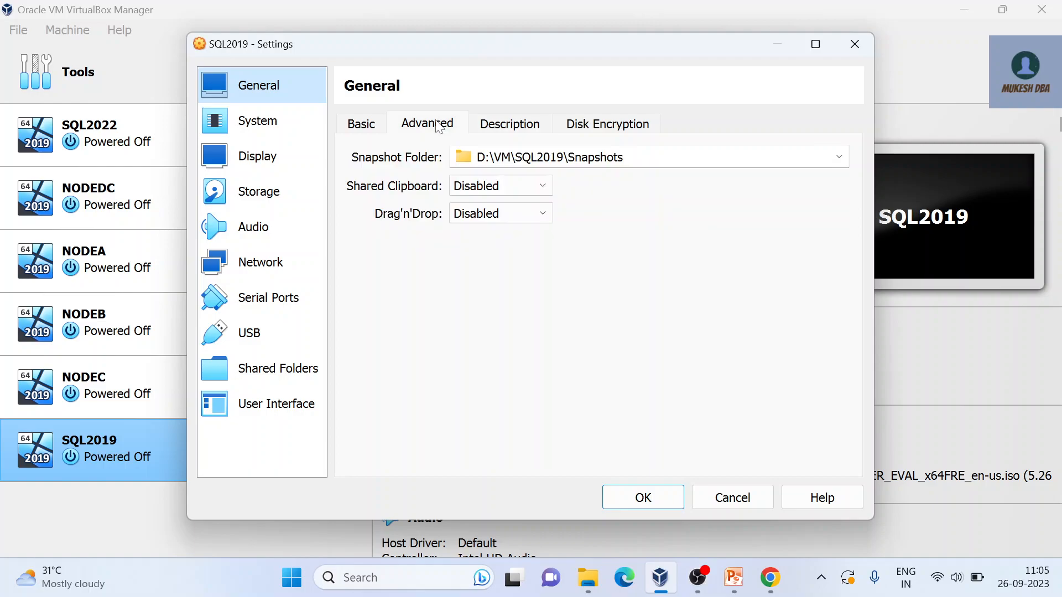
pyautogui.click(521, 126)
pyautogui.click(252, 120)
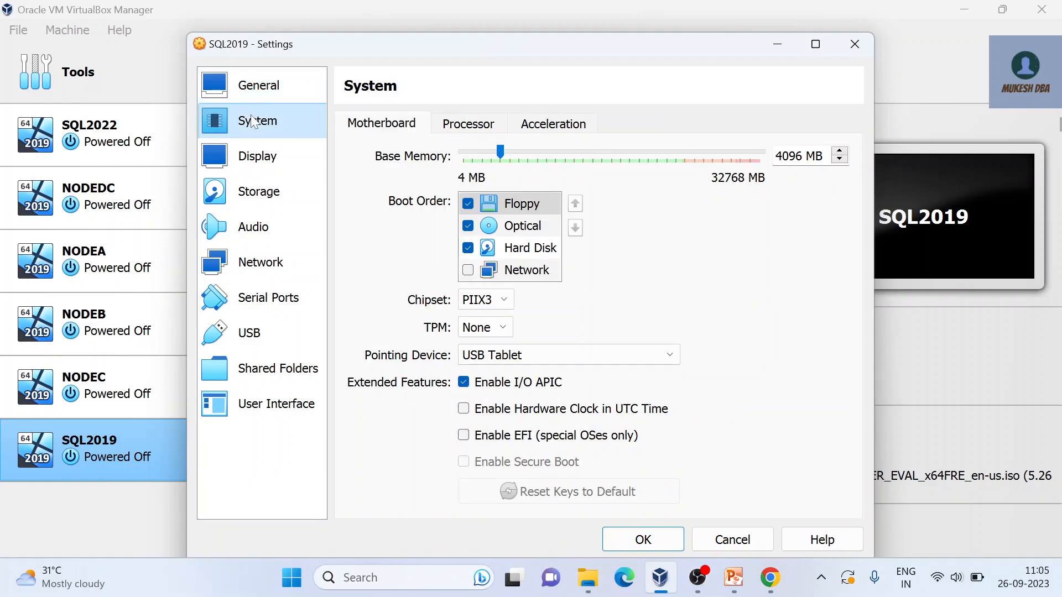
pyautogui.click(264, 160)
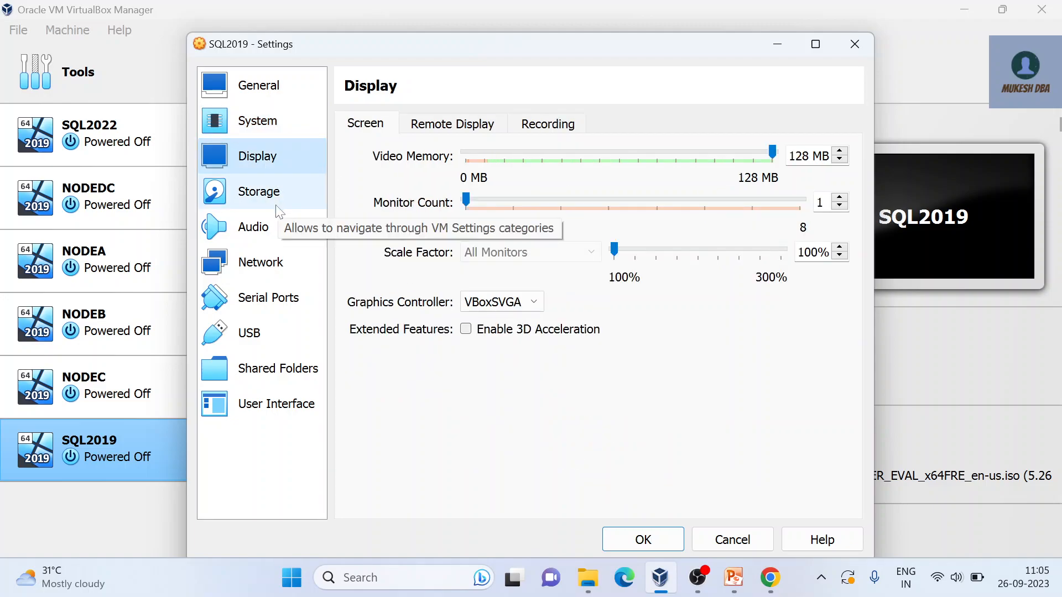
pyautogui.click(278, 199)
pyautogui.click(271, 231)
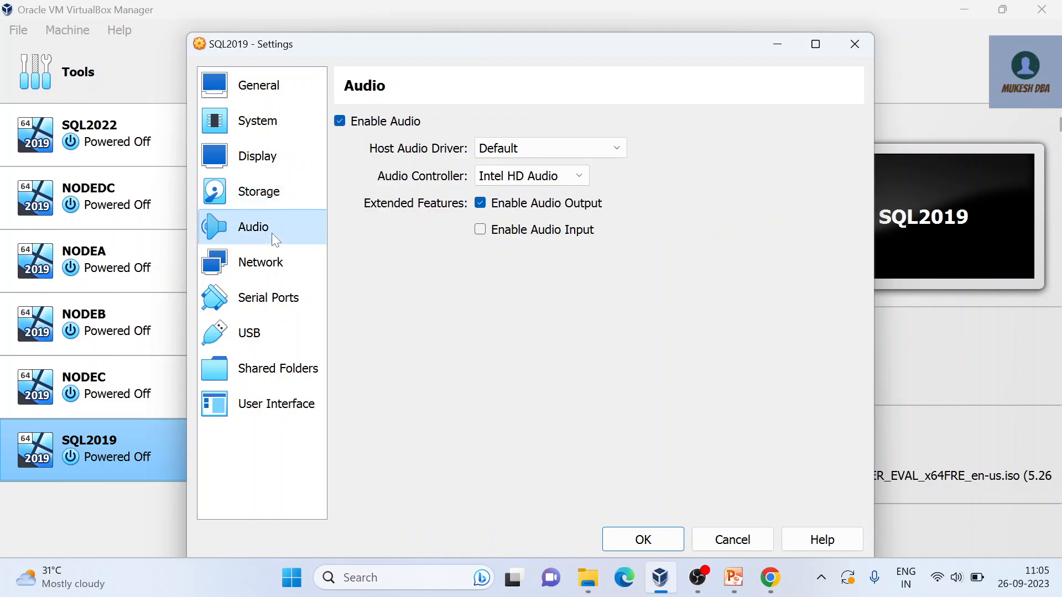
pyautogui.click(278, 257)
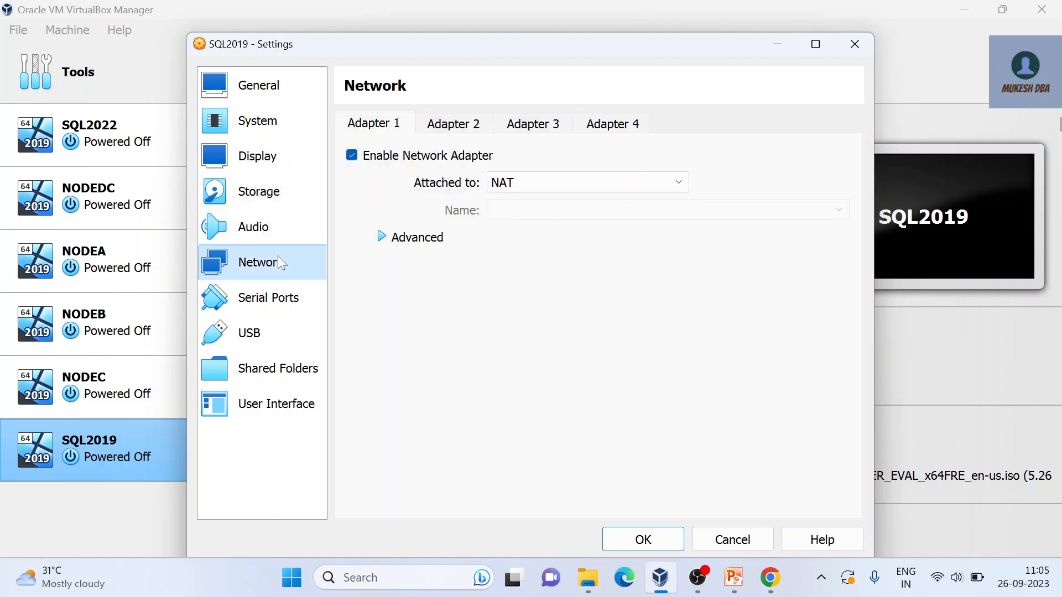
pyautogui.click(546, 184)
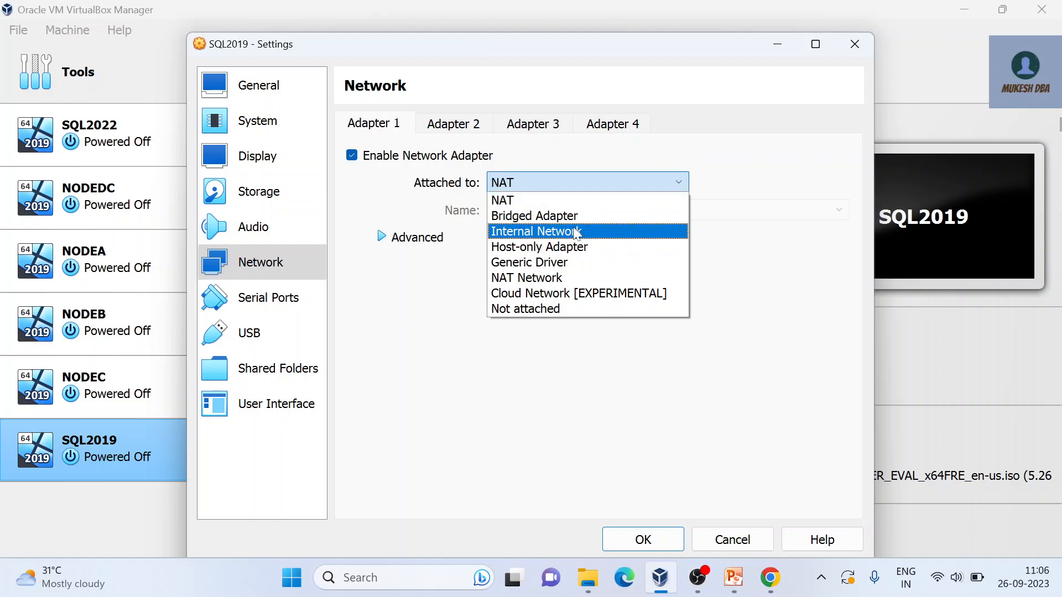
pyautogui.click(771, 447)
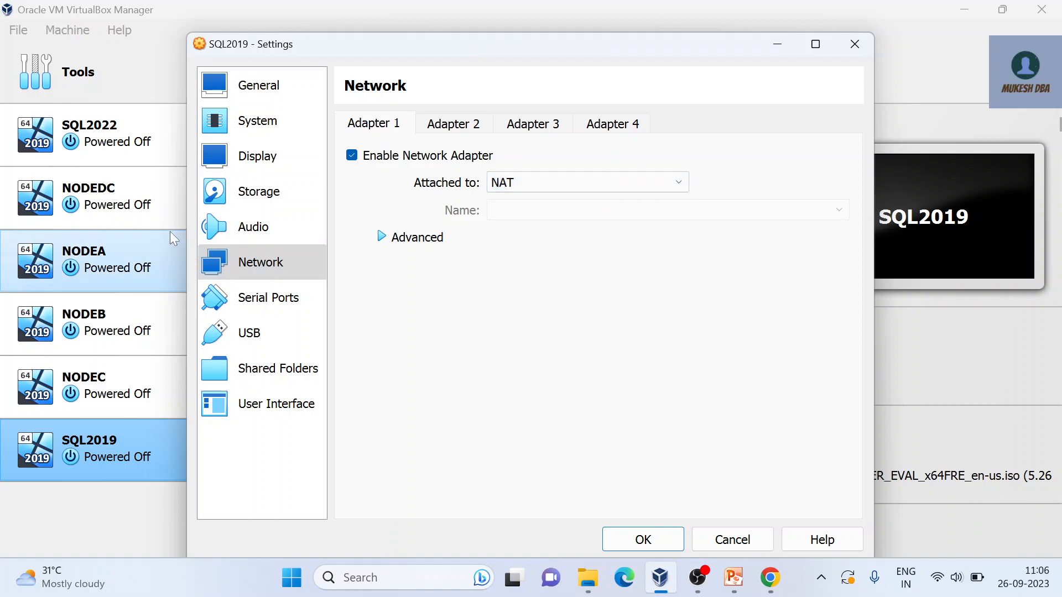
pyautogui.click(733, 539)
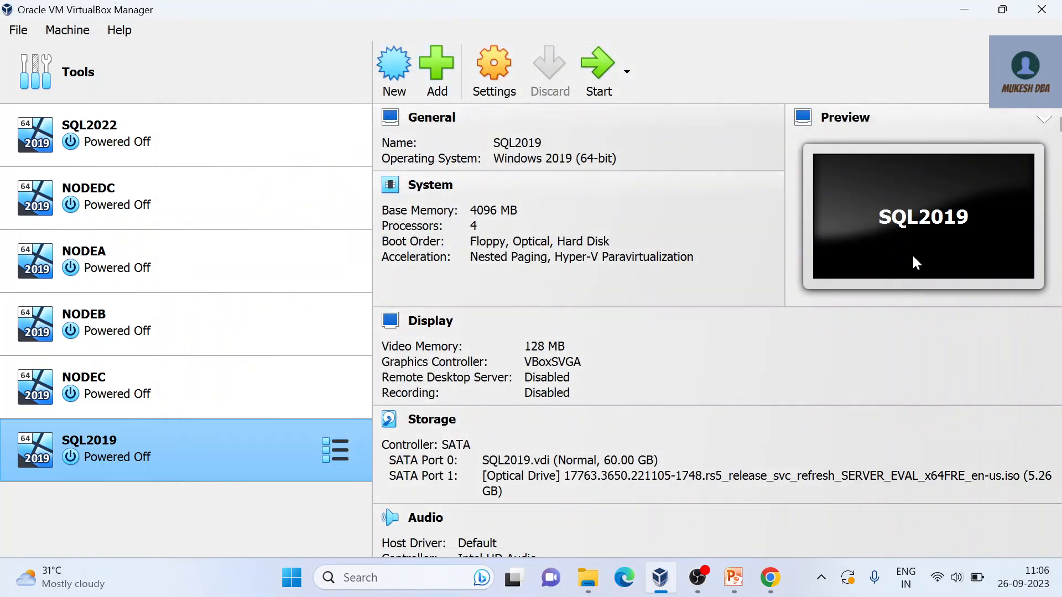
# Step: Start SQL2019 in a maximized window so it boots from the Windows Server ISO
pyautogui.click(601, 58)
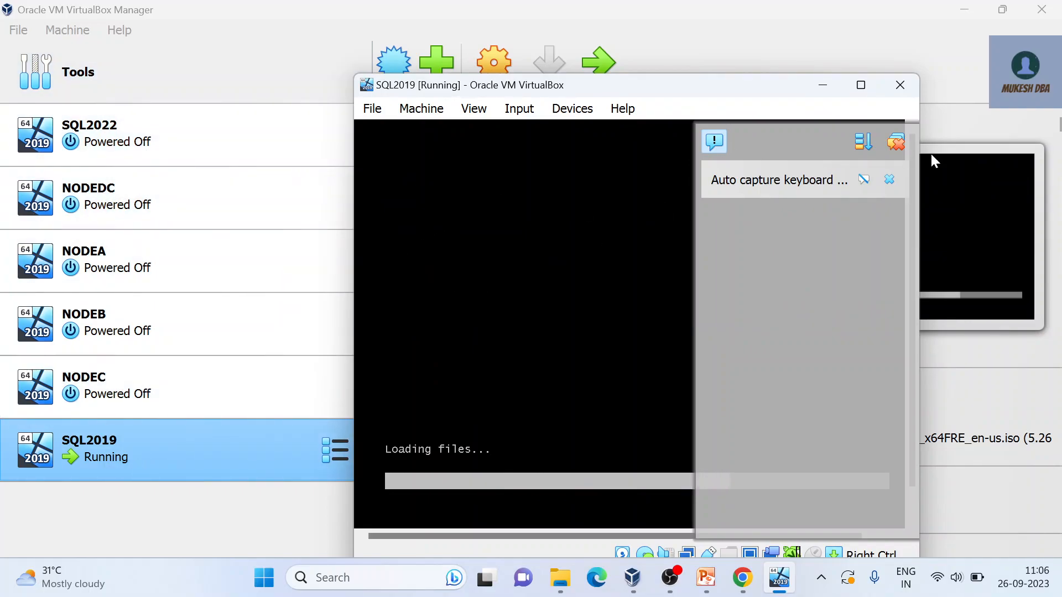
pyautogui.click(865, 88)
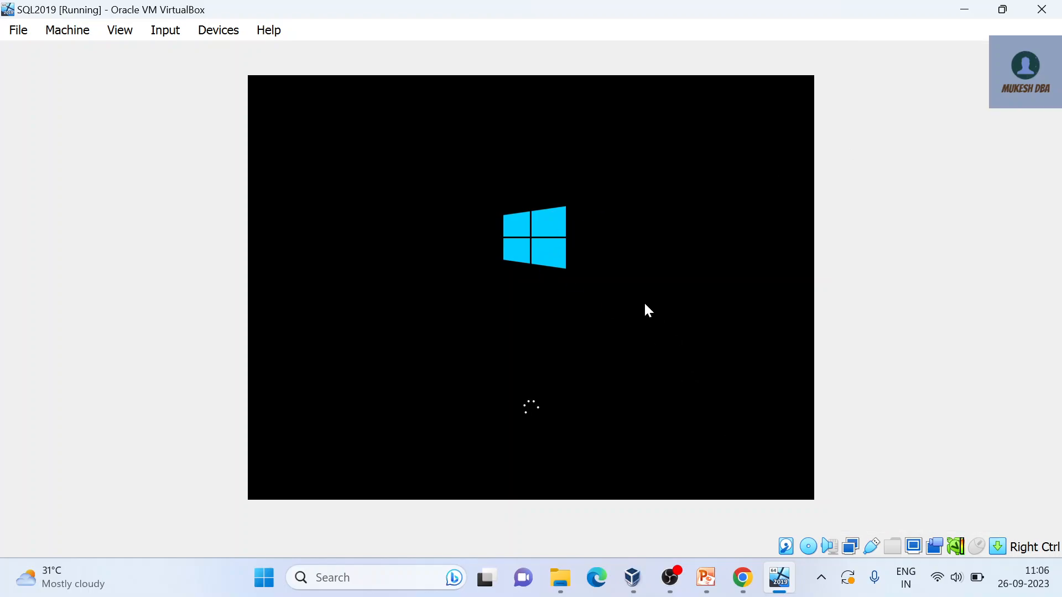
pyautogui.click(671, 579)
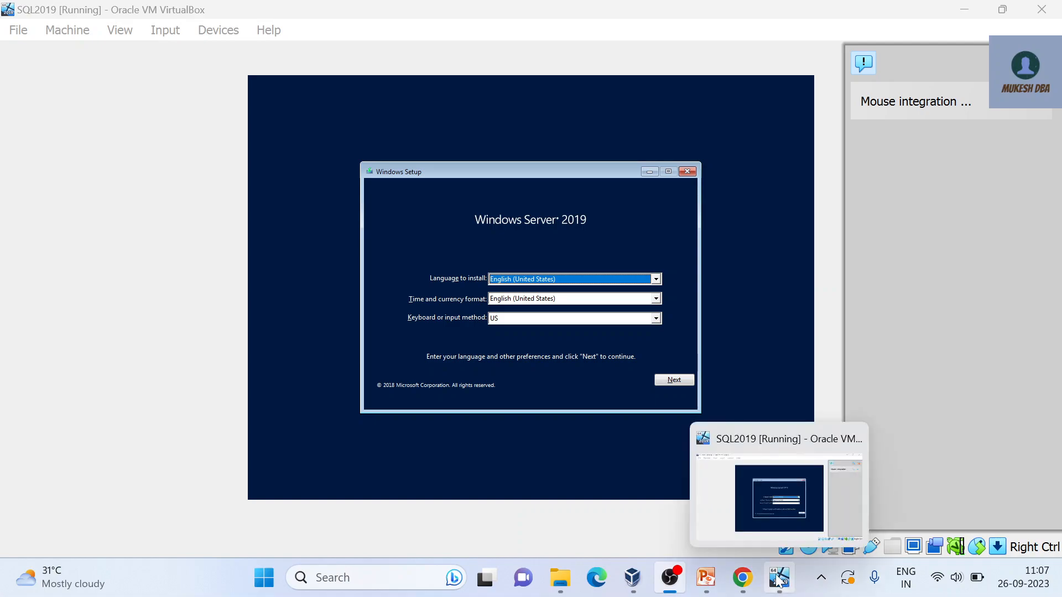
# Step: Keep the default language and keyboard settings and begin the Windows Server installation
pyautogui.click(777, 579)
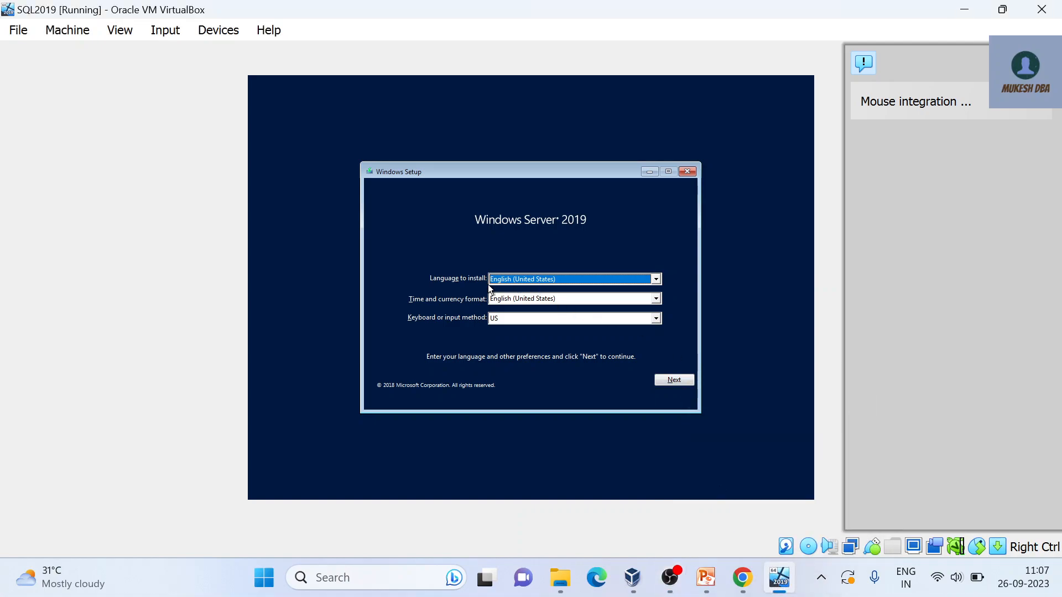
pyautogui.click(676, 381)
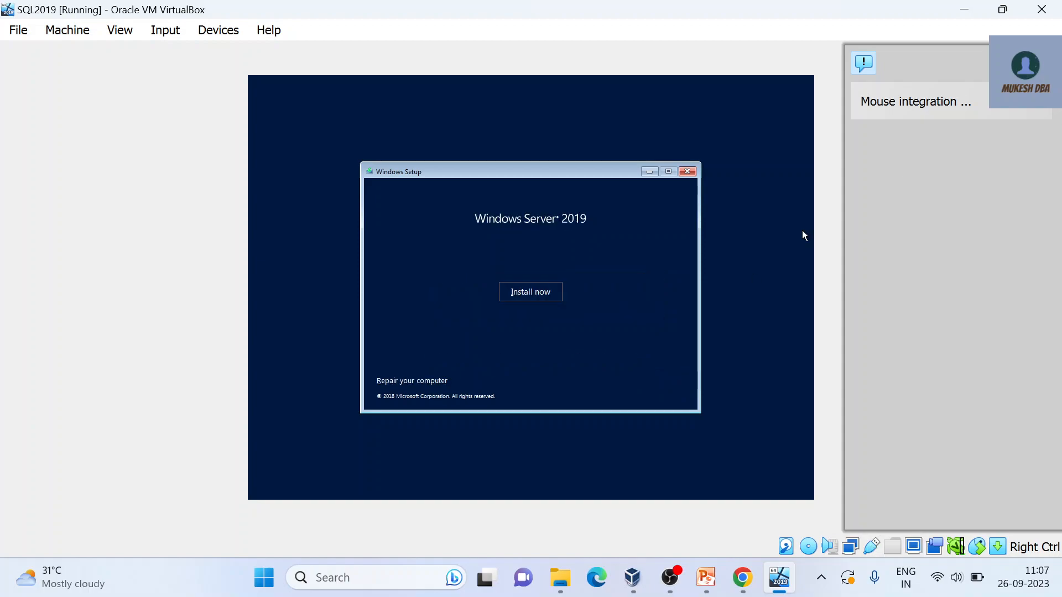
pyautogui.click(524, 301)
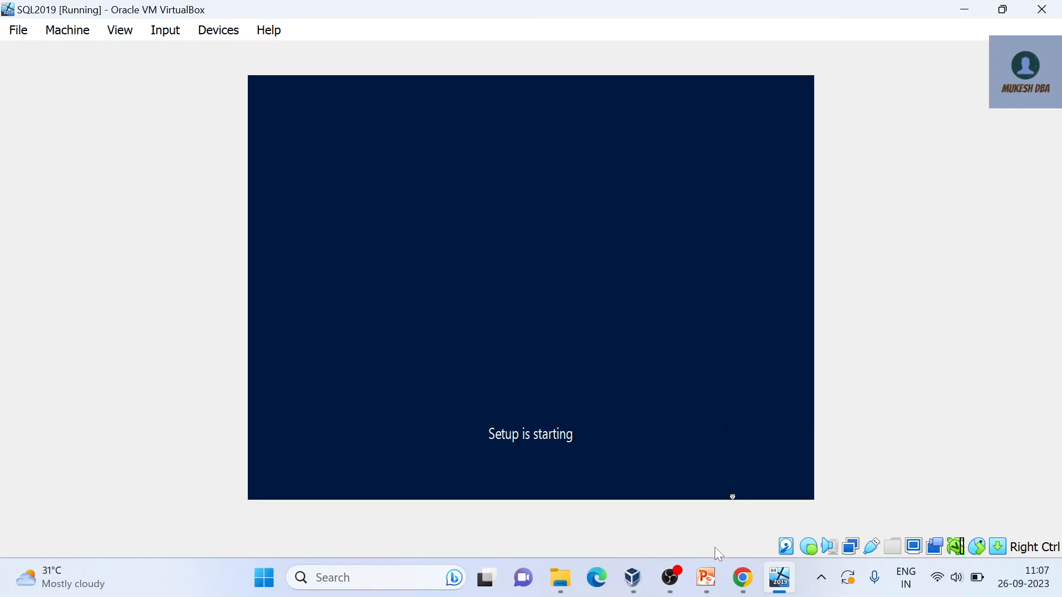
pyautogui.click(671, 577)
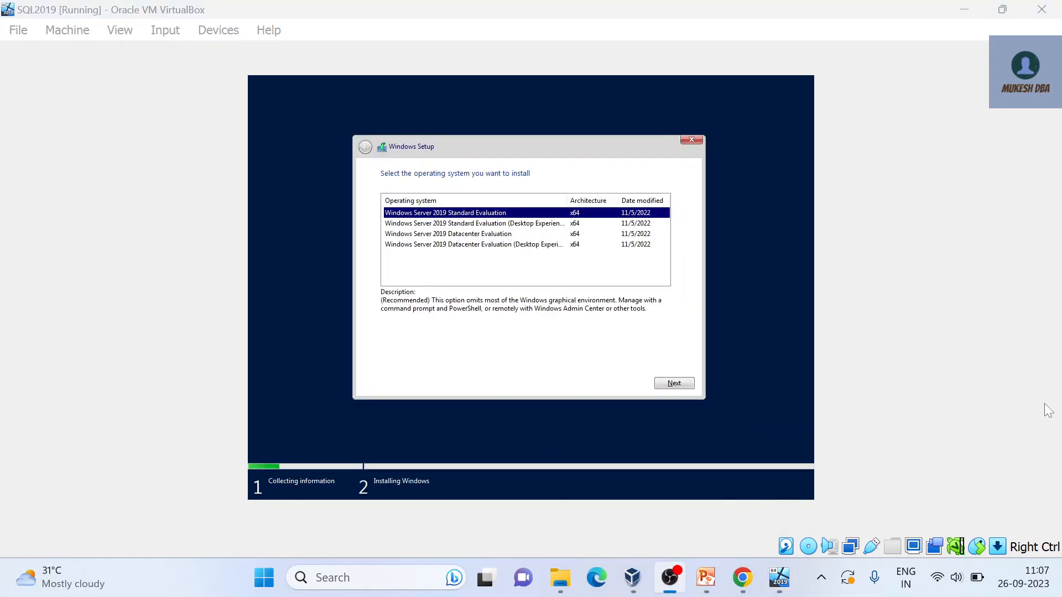
# Step: Choose Datacenter Evaluation (Desktop Experience), accept the license, and custom-install onto the 60 GB unallocated drive
pyautogui.click(784, 579)
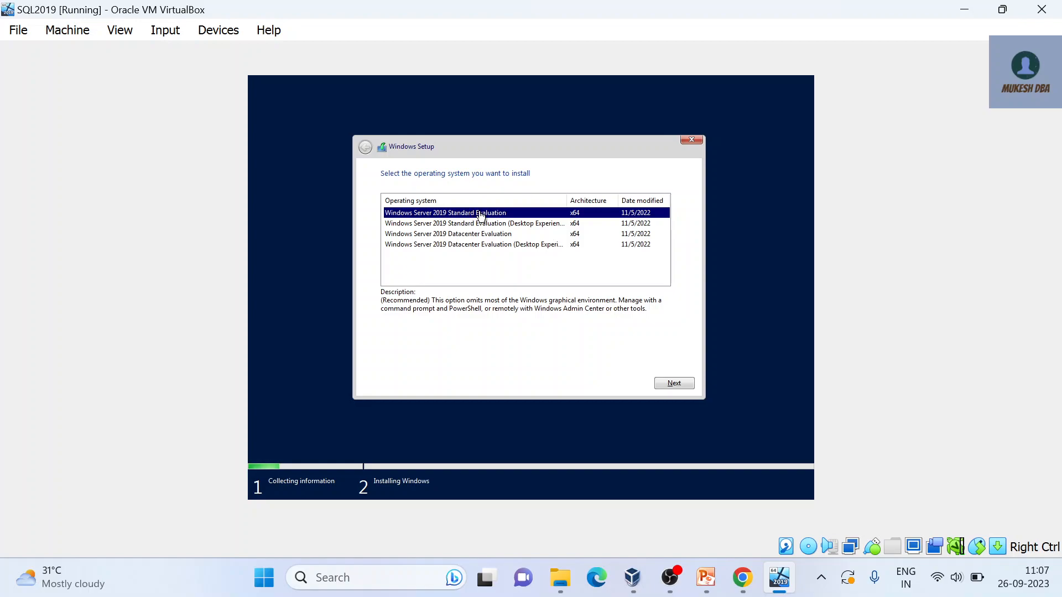
pyautogui.click(488, 235)
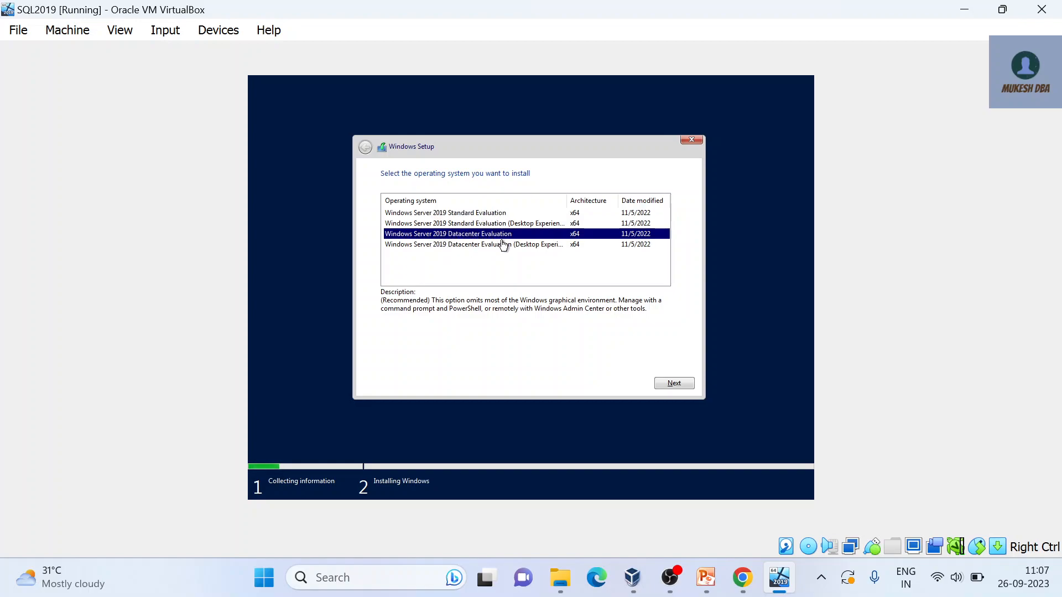
pyautogui.click(502, 246)
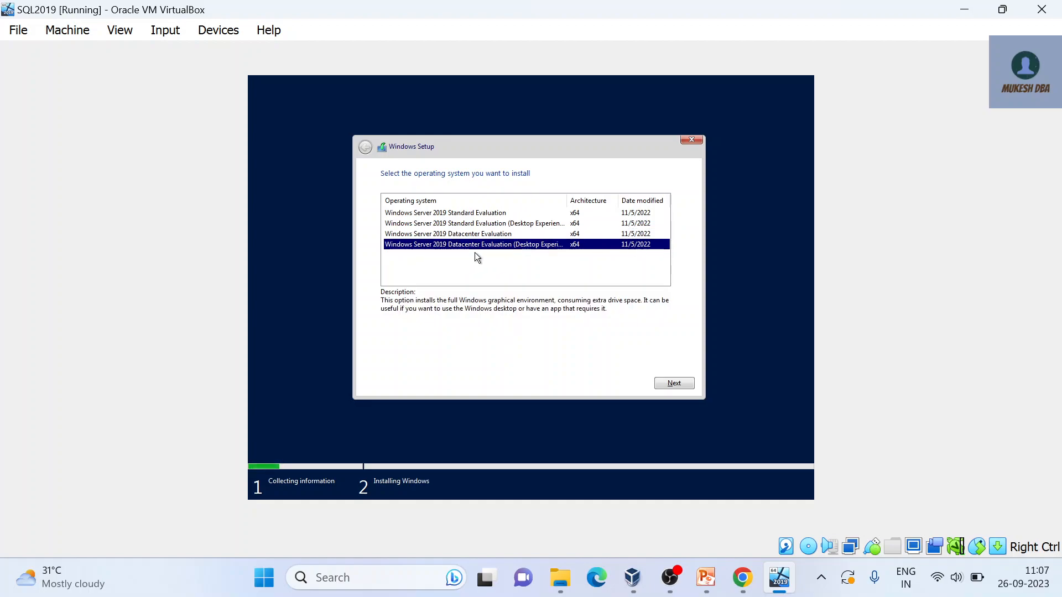
pyautogui.click(674, 382)
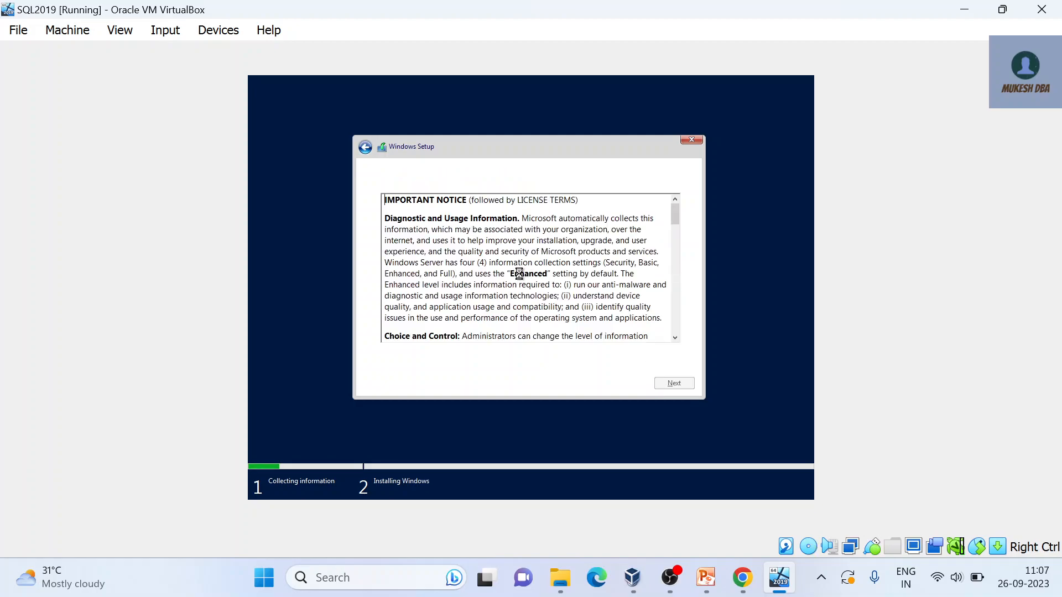
pyautogui.click(427, 361)
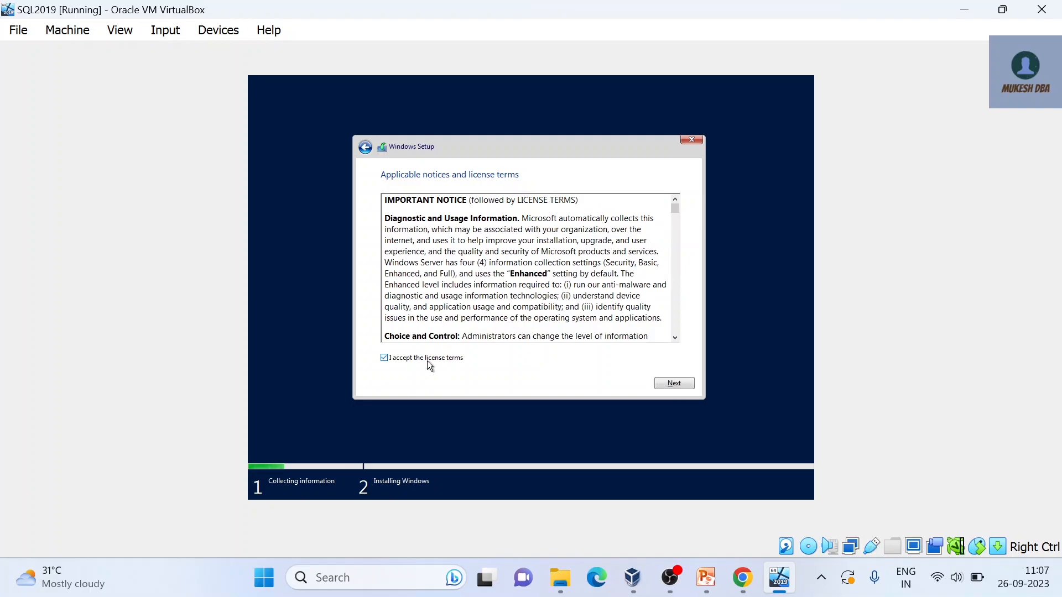
pyautogui.click(681, 382)
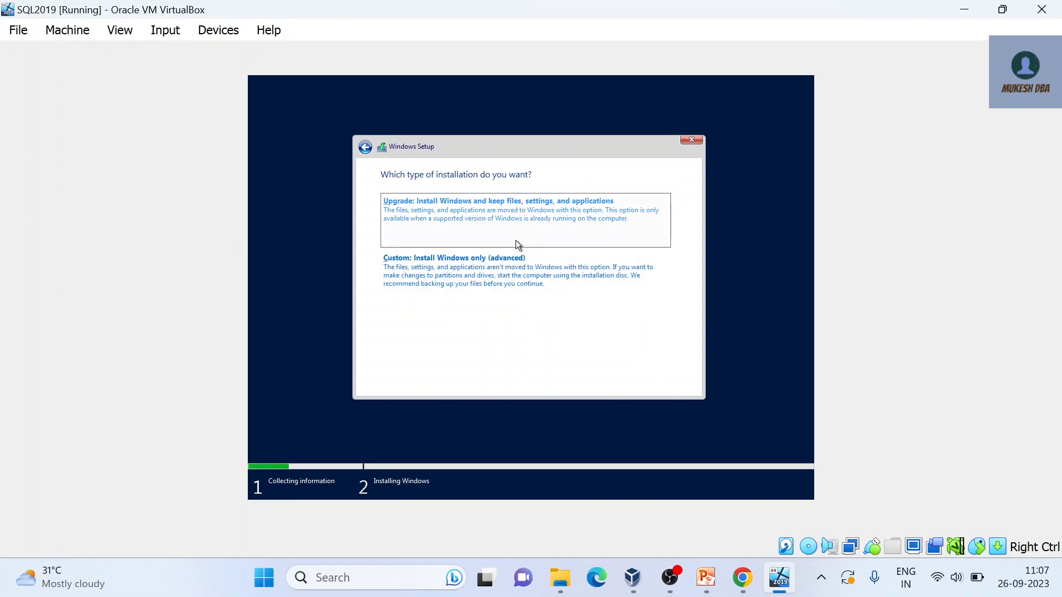
pyautogui.click(519, 278)
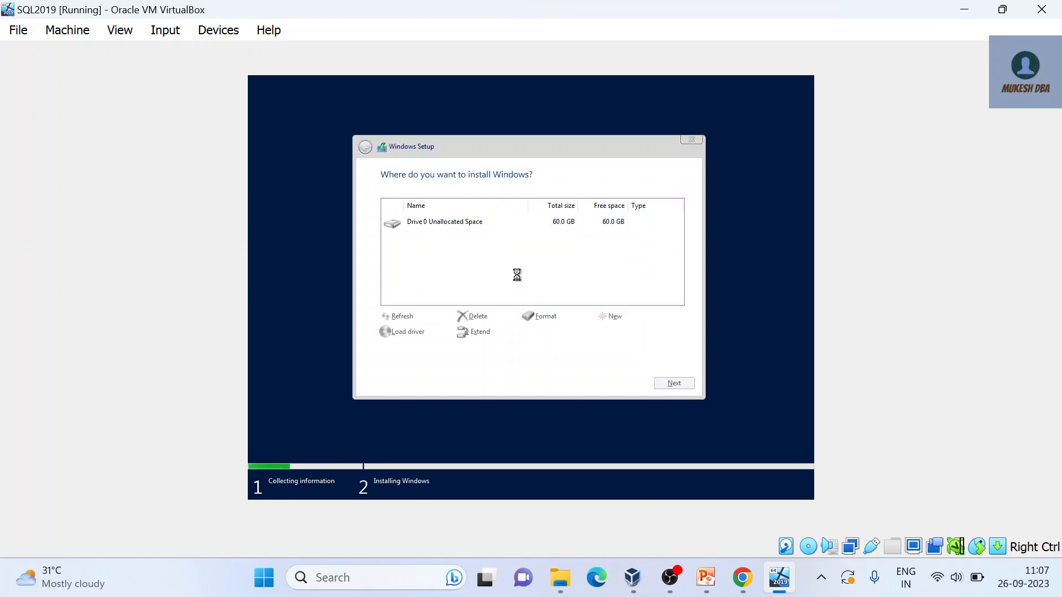
pyautogui.click(679, 387)
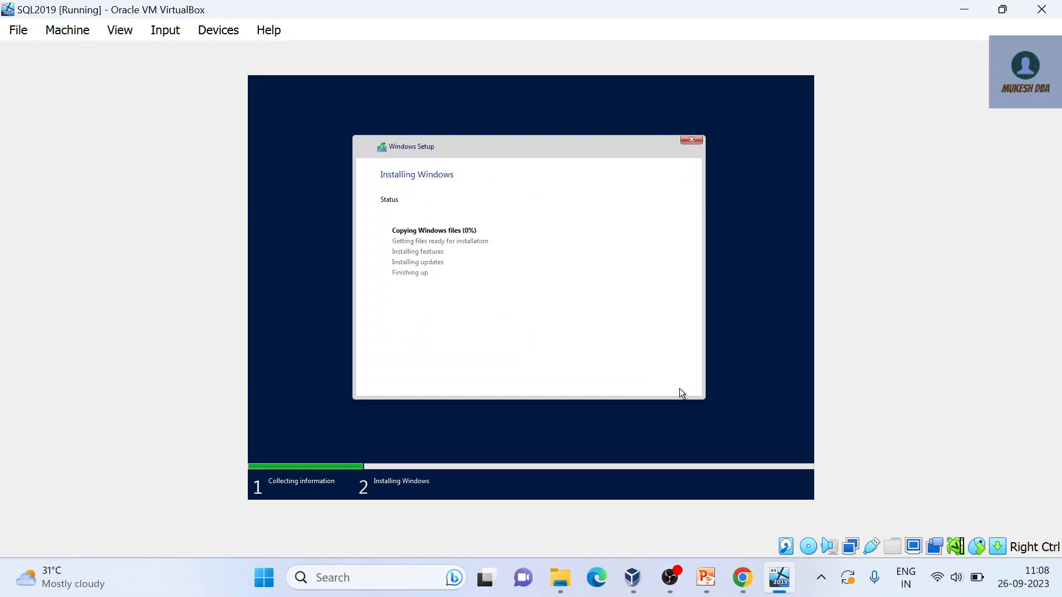
# Step: Enter and confirm the built-in Administrator password, then finish the settings
pyautogui.moveTo(678, 588)
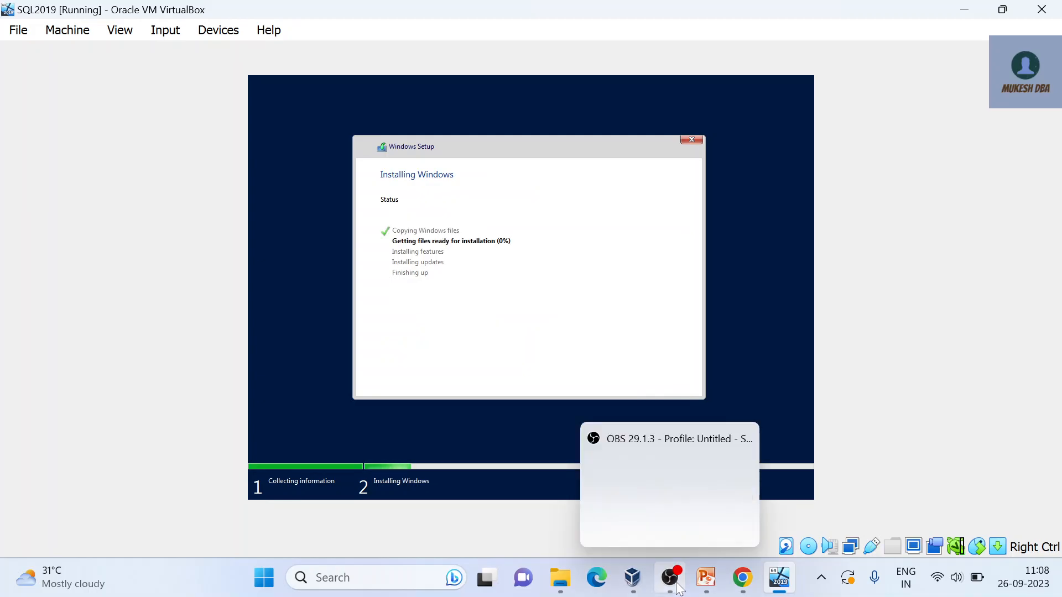
pyautogui.click(680, 520)
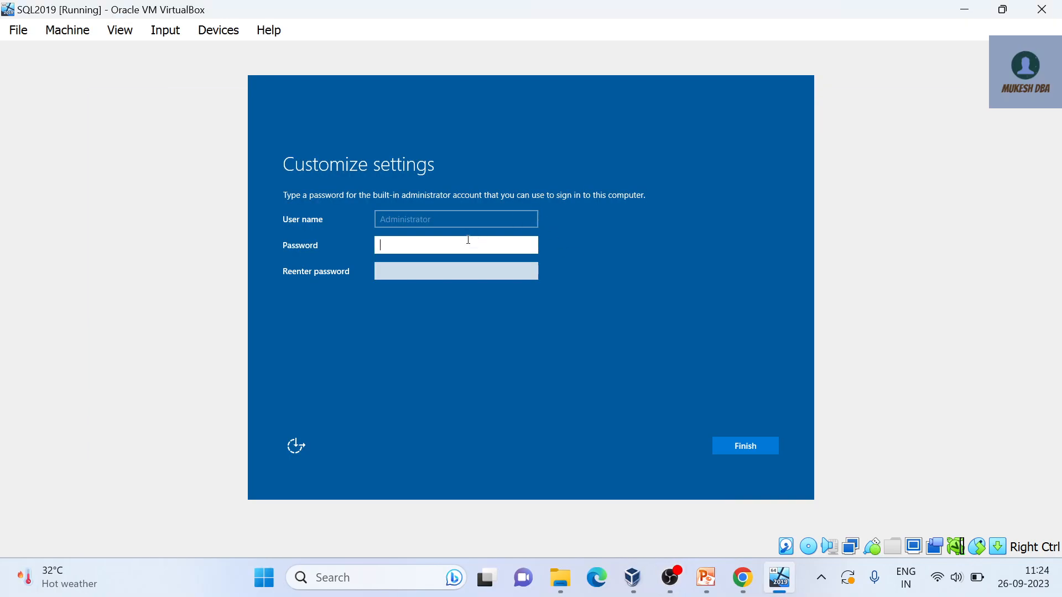
pyautogui.write('••')
pyautogui.press('Tab')
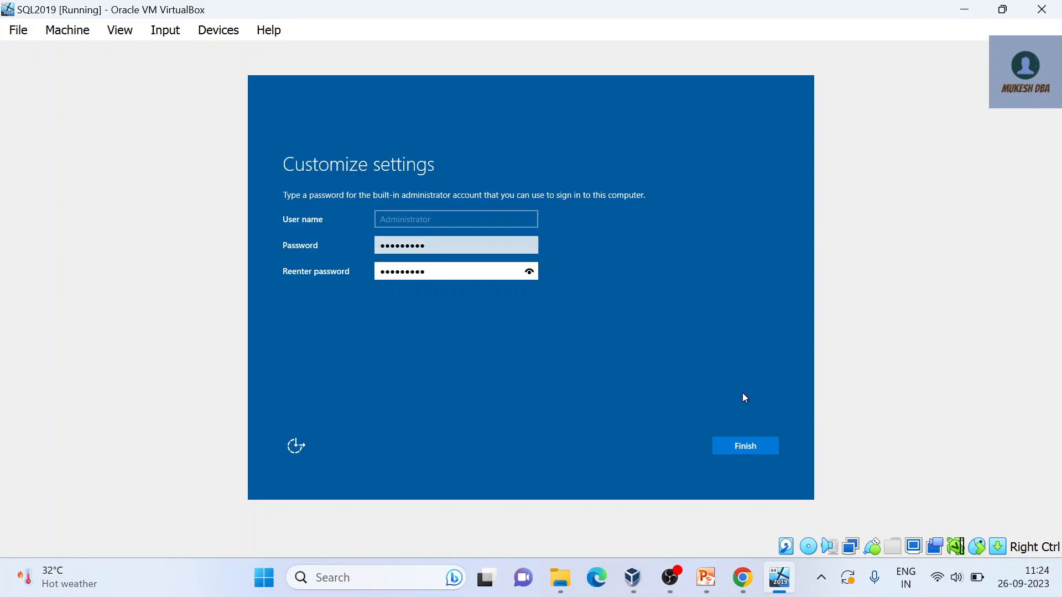
pyautogui.click(753, 445)
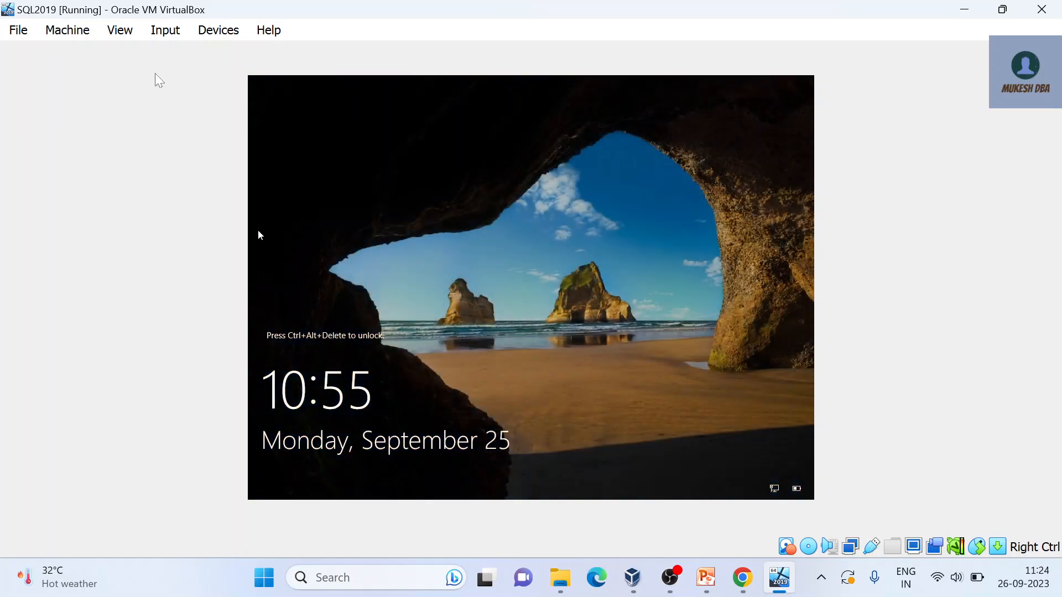
# Step: Send Ctrl-Alt-Del through Input > Keyboard and type the Administrator password
pyautogui.click(163, 29)
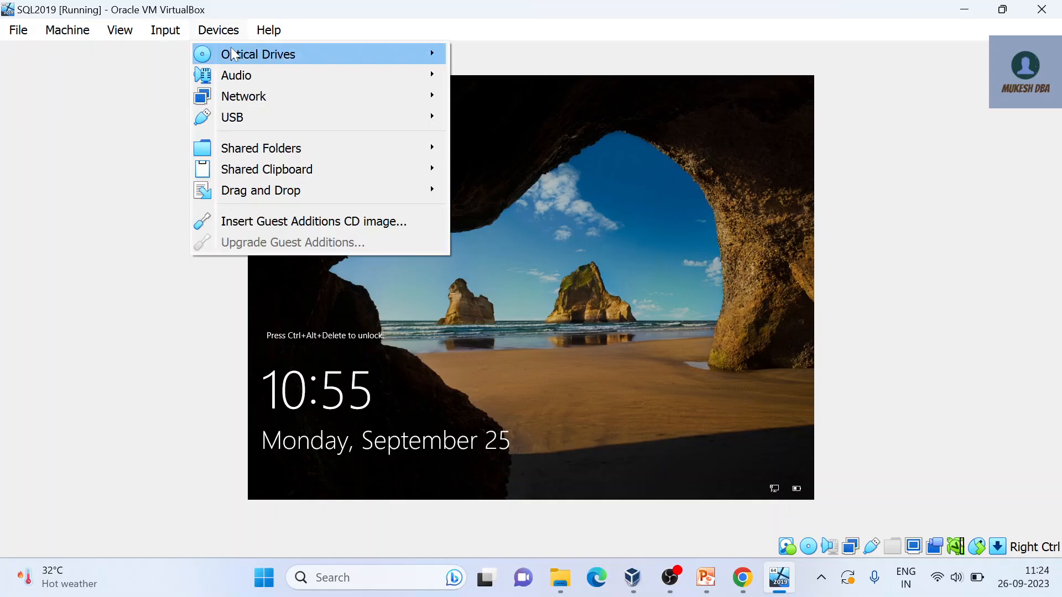
pyautogui.moveTo(185, 53)
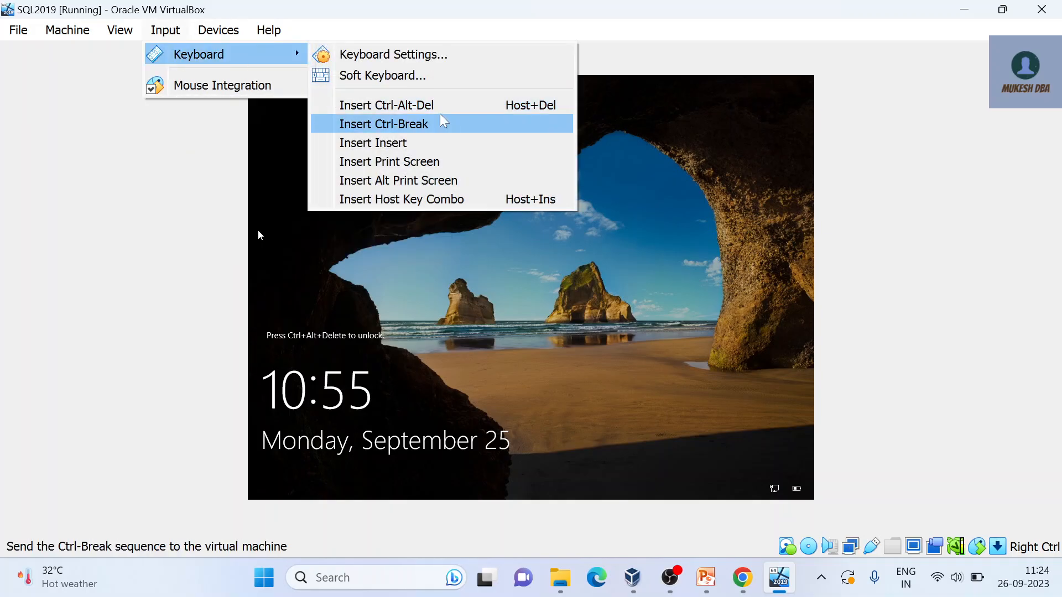
pyautogui.click(442, 110)
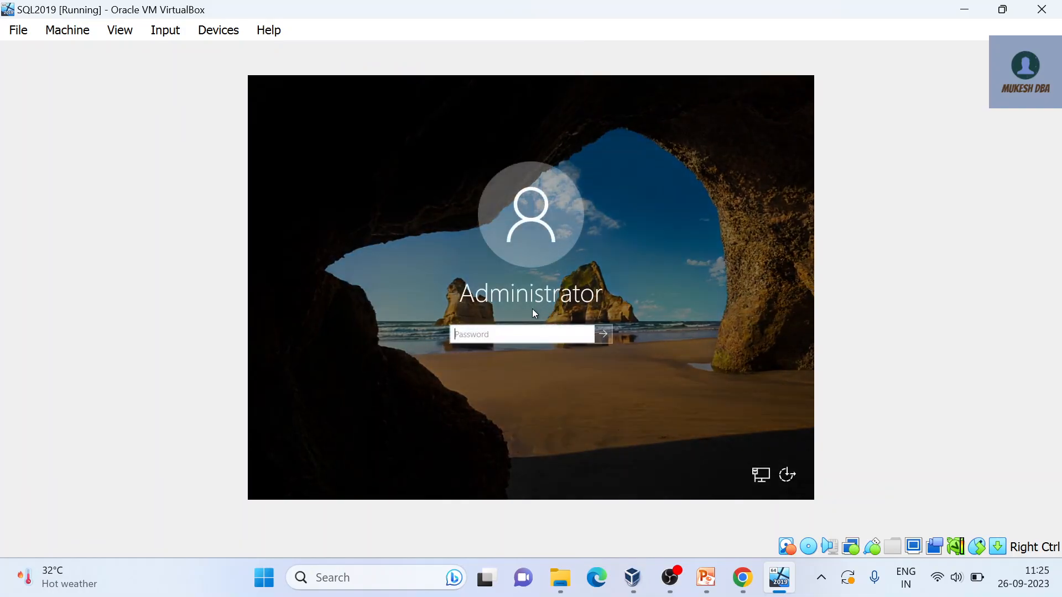
pyautogui.write('********')
# Step: Submit the password to sign in as Administrator
pyautogui.press('Return')
pyautogui.click(670, 578)
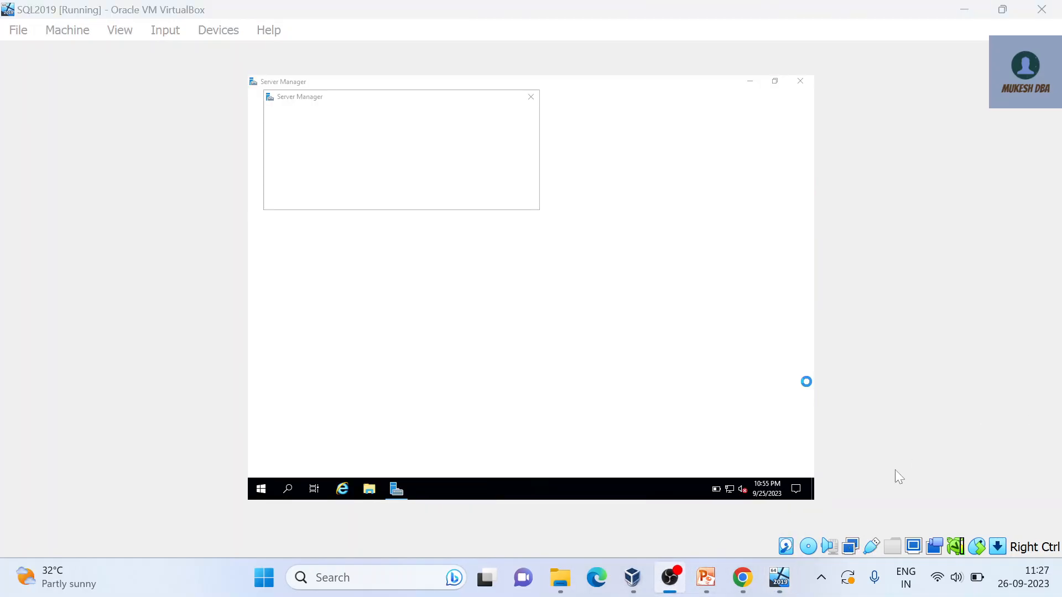
pyautogui.click(777, 579)
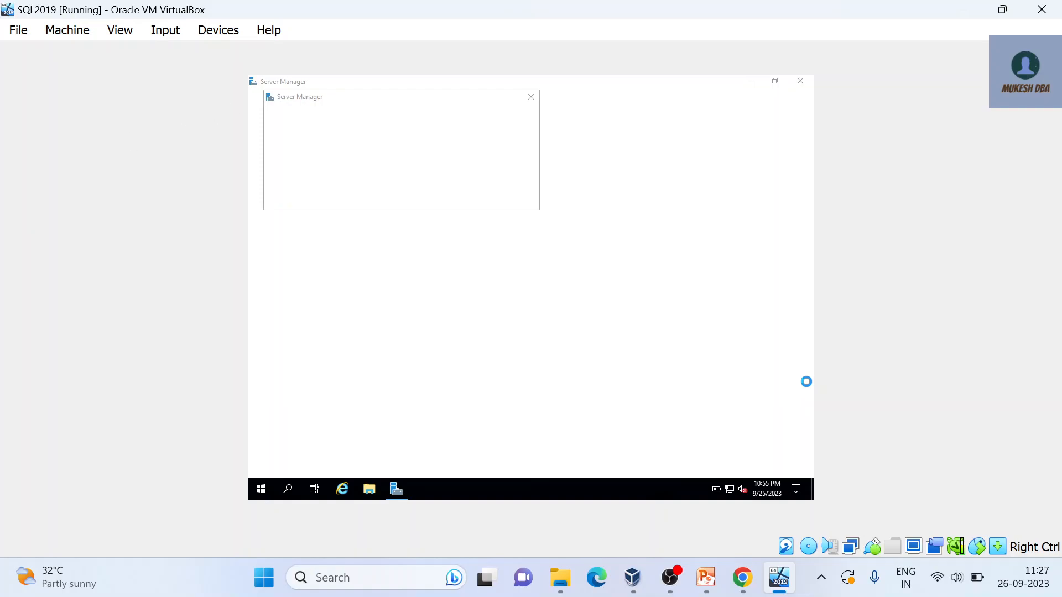
# Step: Close the Windows Admin Center pop-up to reveal the Server Manager Dashboard
pyautogui.click(225, 33)
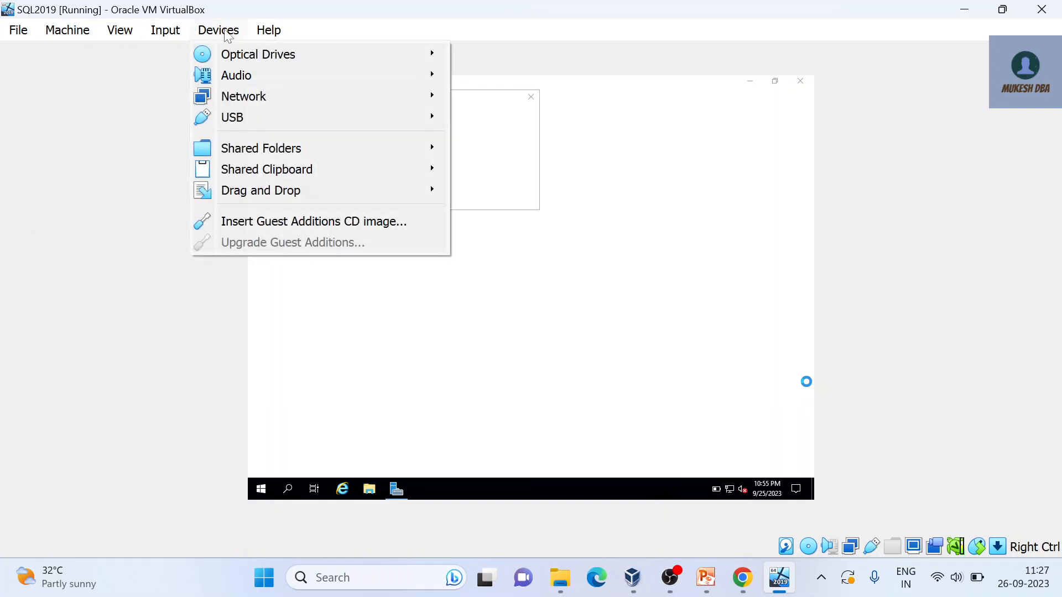
pyautogui.click(620, 294)
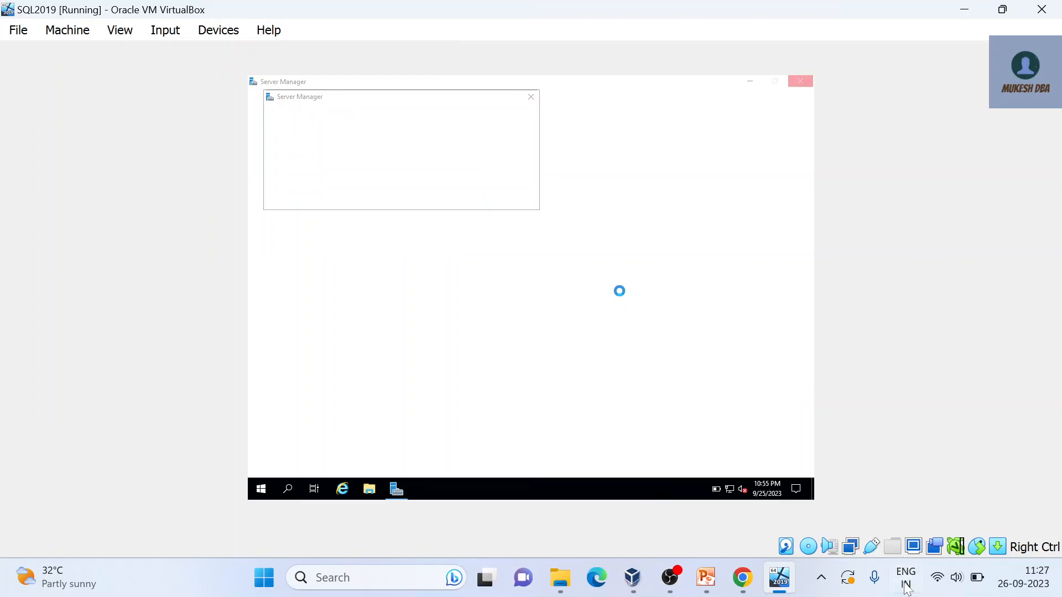
pyautogui.click(681, 582)
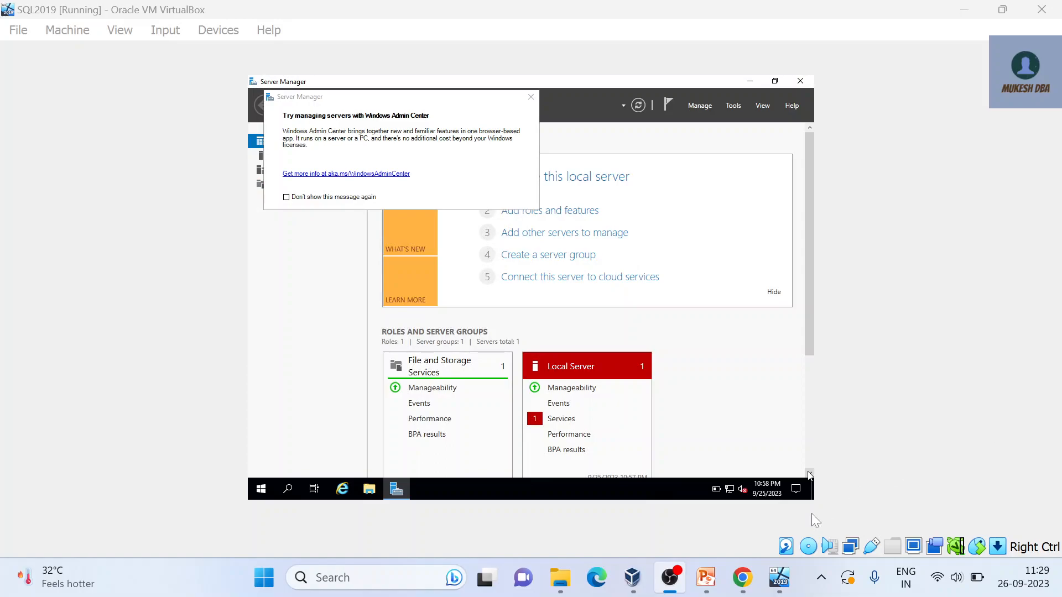
pyautogui.click(779, 582)
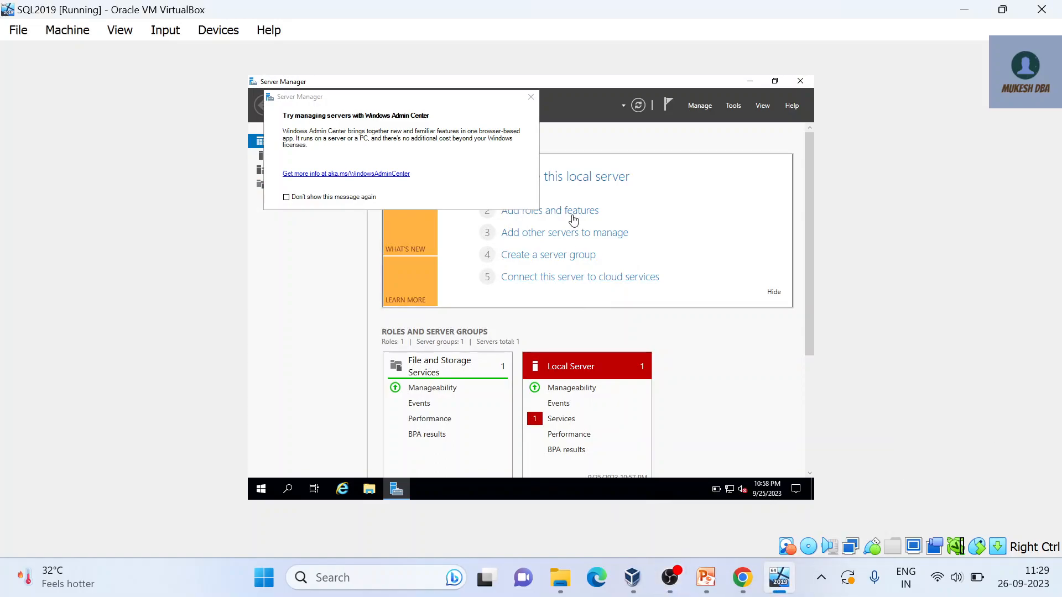
pyautogui.click(531, 97)
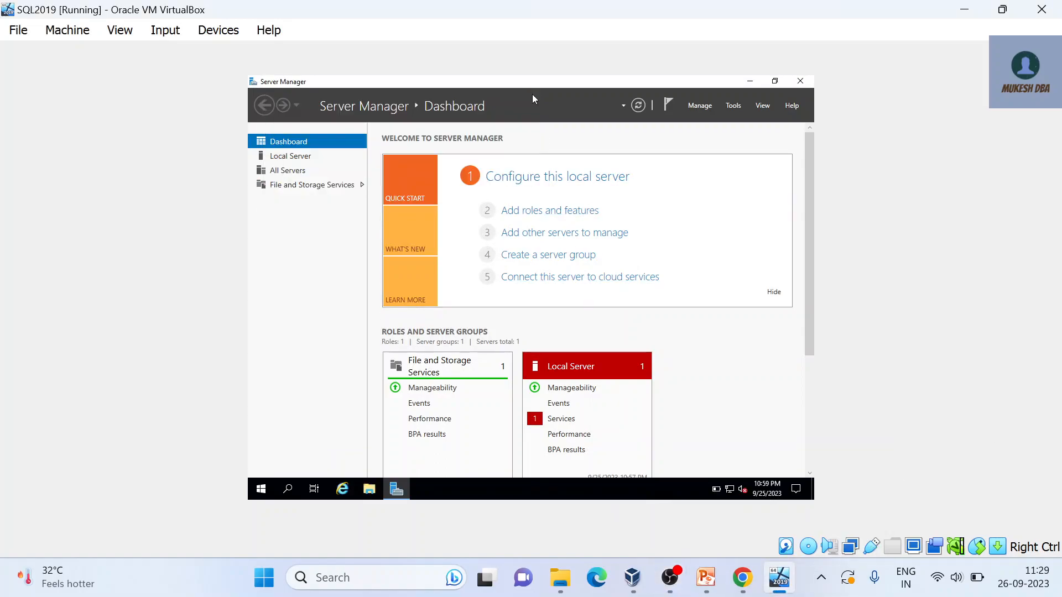
# Step: Insert the Guest Additions CD image and view CD Drive (D:) in a maximized File Explorer
pyautogui.click(232, 31)
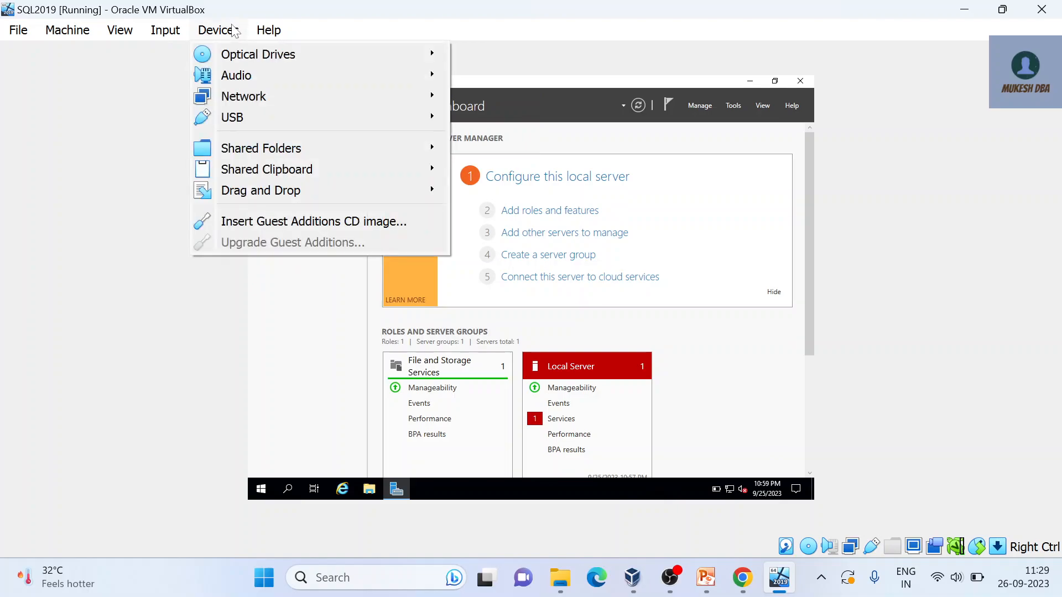
pyautogui.click(263, 222)
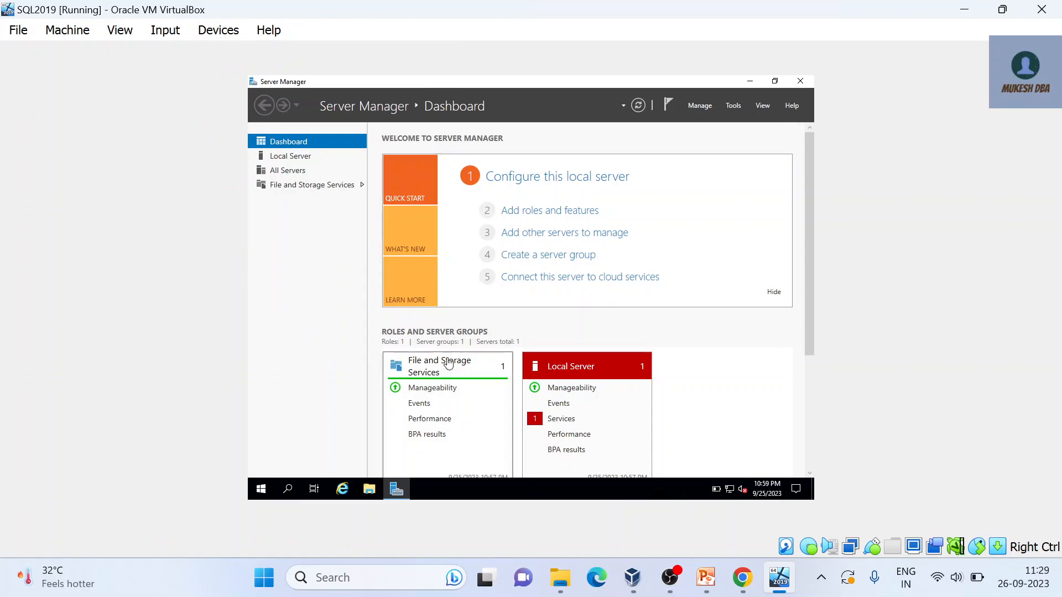
pyautogui.click(370, 495)
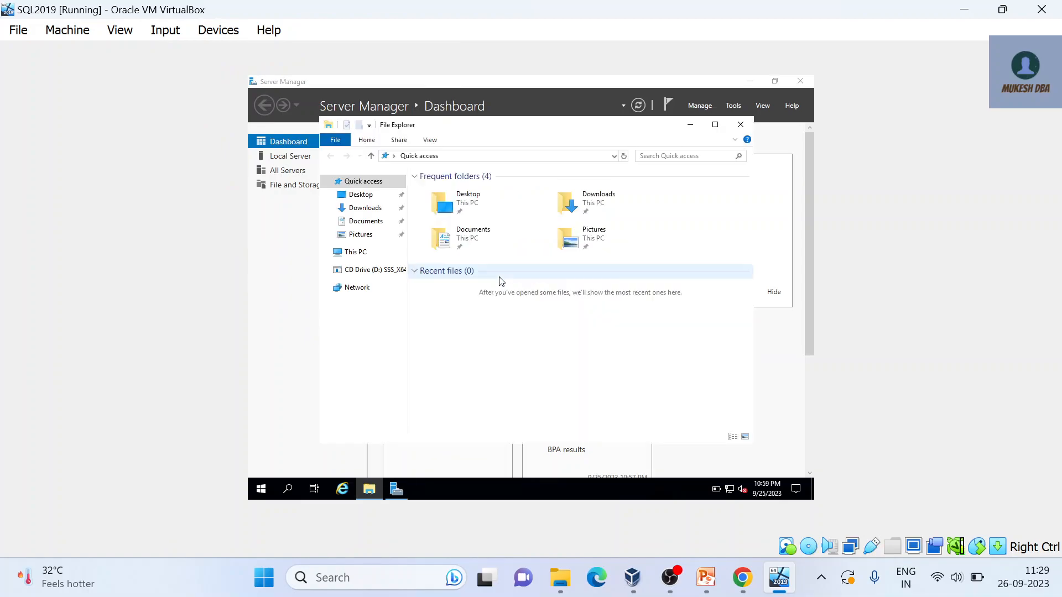
pyautogui.click(714, 124)
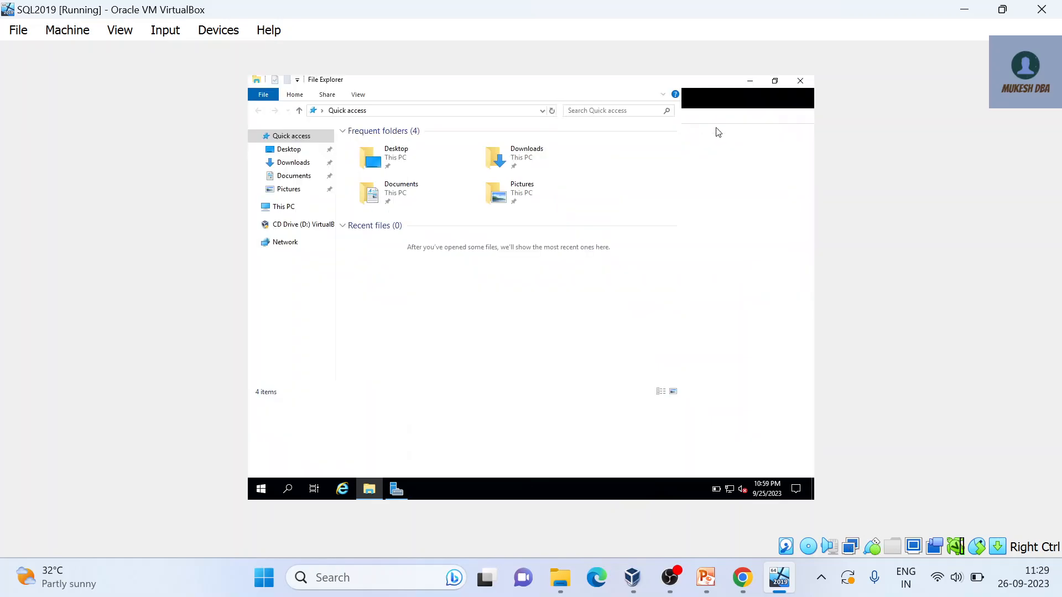
pyautogui.click(315, 226)
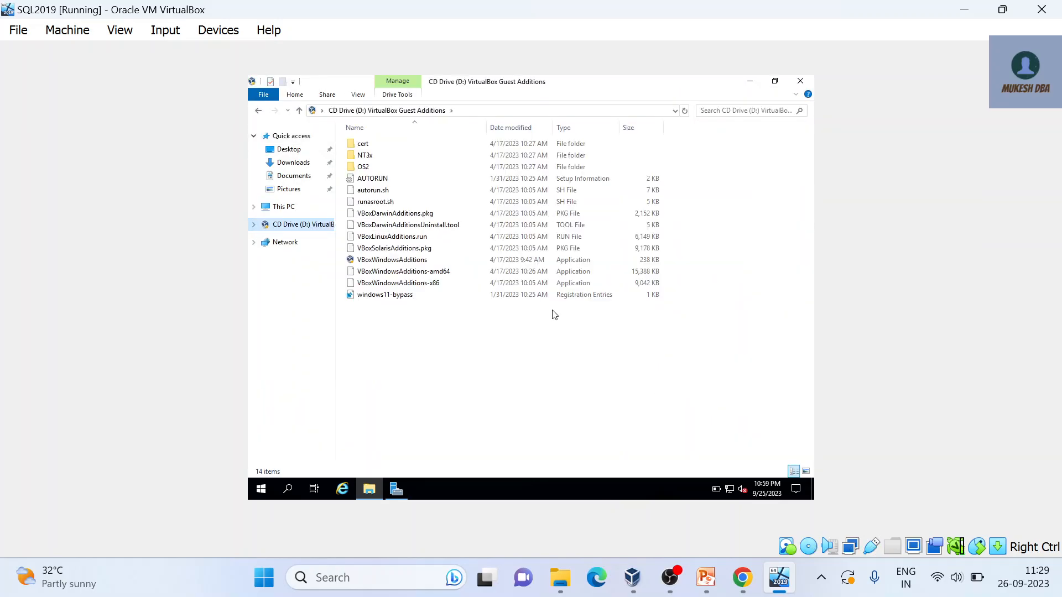
# Step: Install Guest Additions 7.0.8 from VBoxWindowsAdditions with default location and components, rebooting manually later
pyautogui.doubleClick(438, 263)
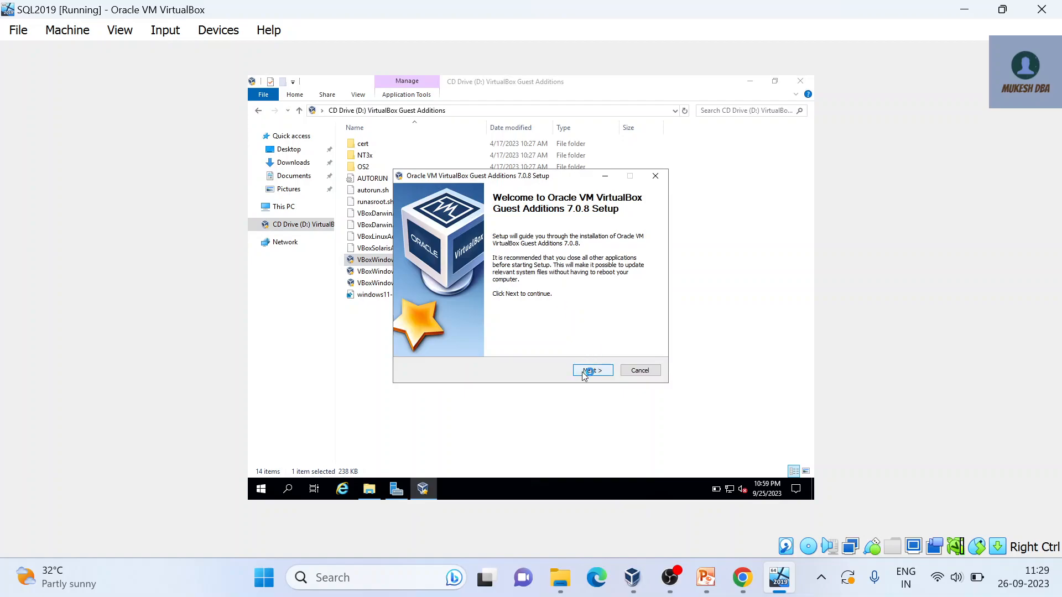
pyautogui.click(589, 371)
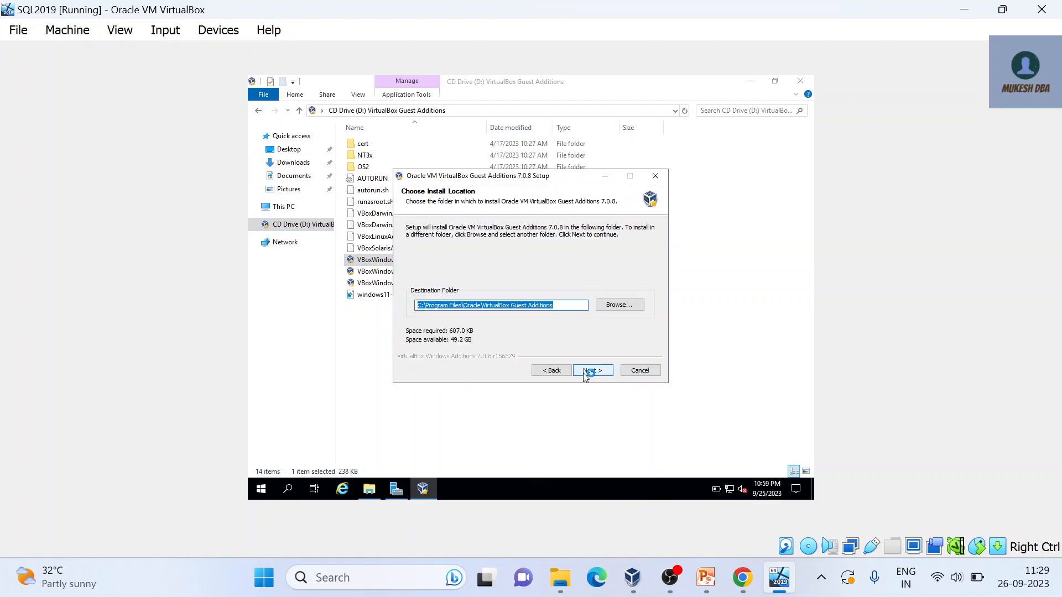
pyautogui.click(584, 371)
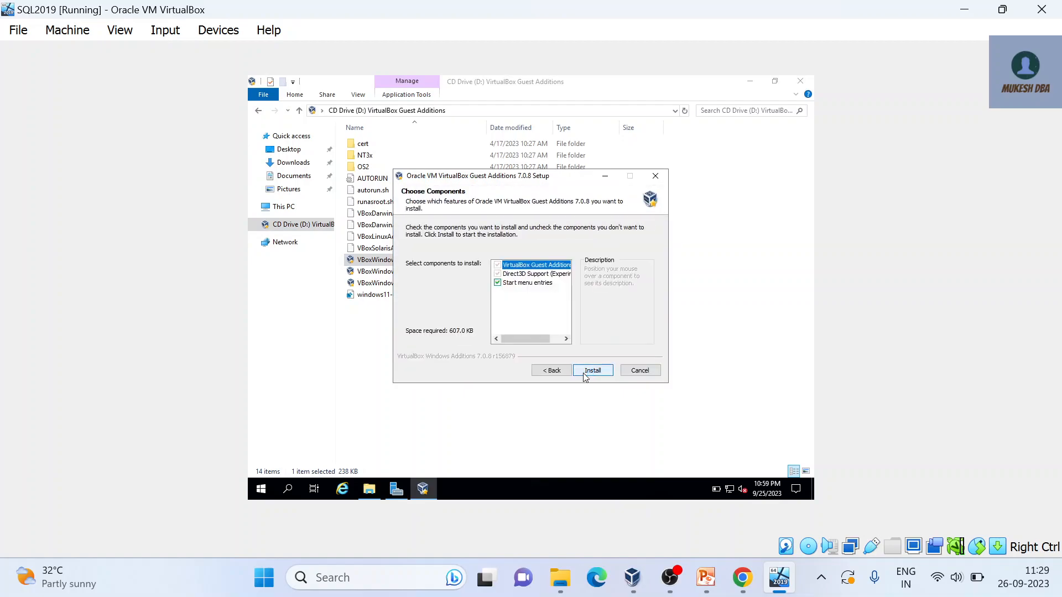
pyautogui.click(585, 375)
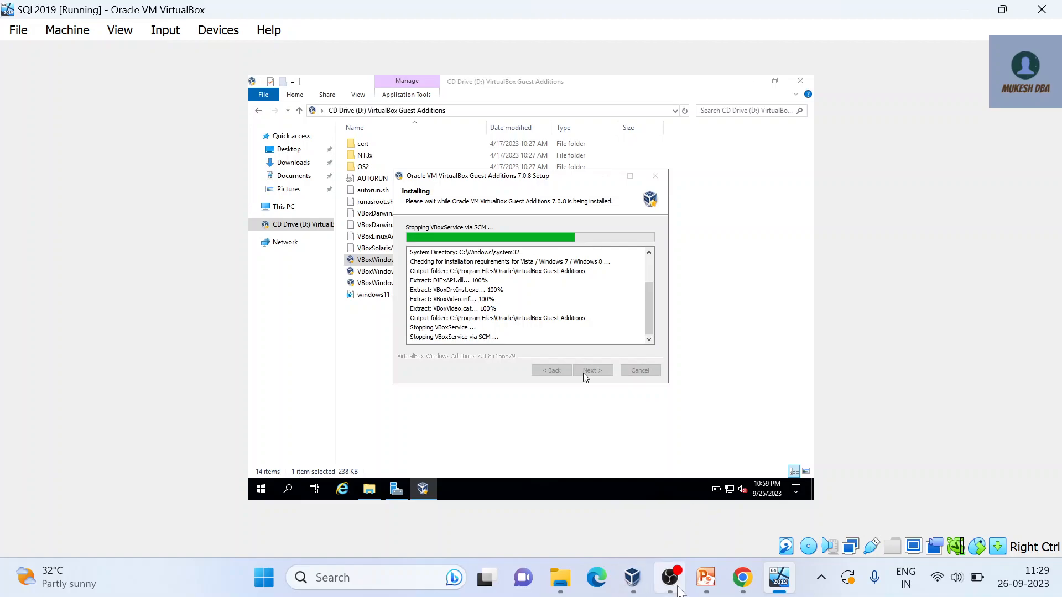
pyautogui.click(669, 577)
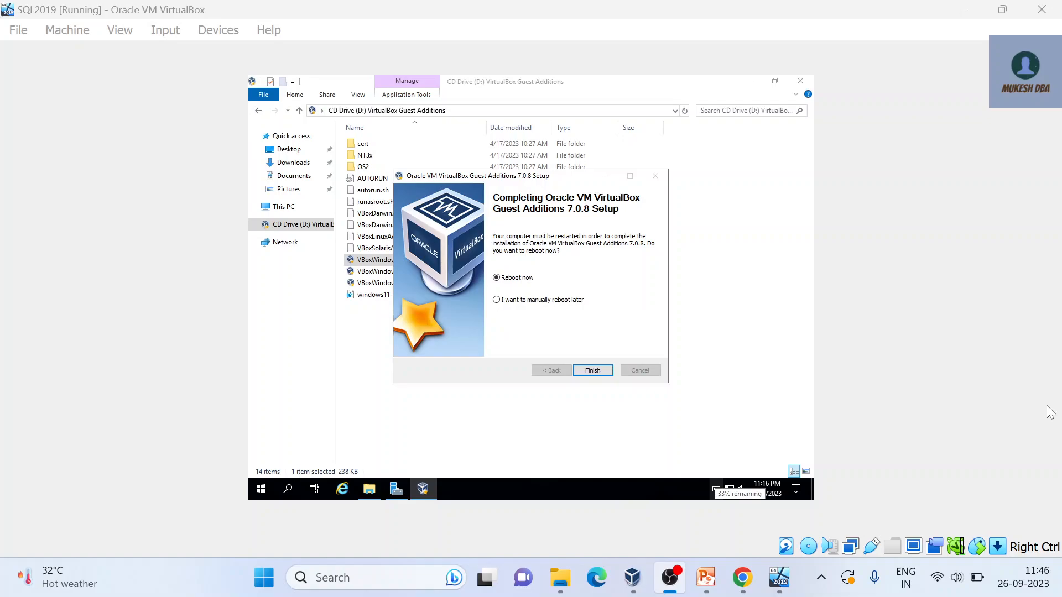
pyautogui.click(1050, 412)
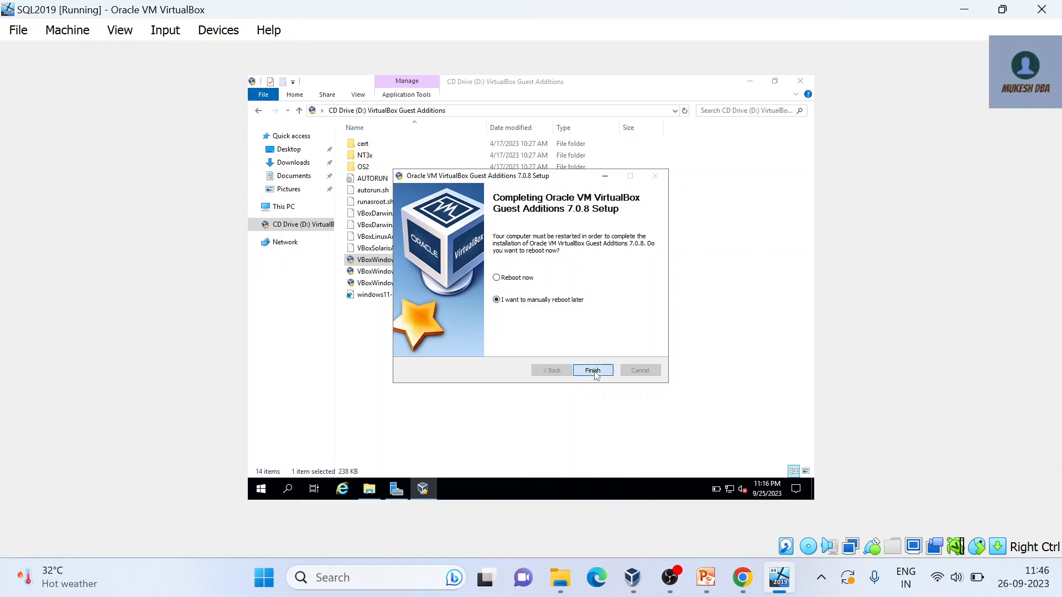
pyautogui.click(592, 370)
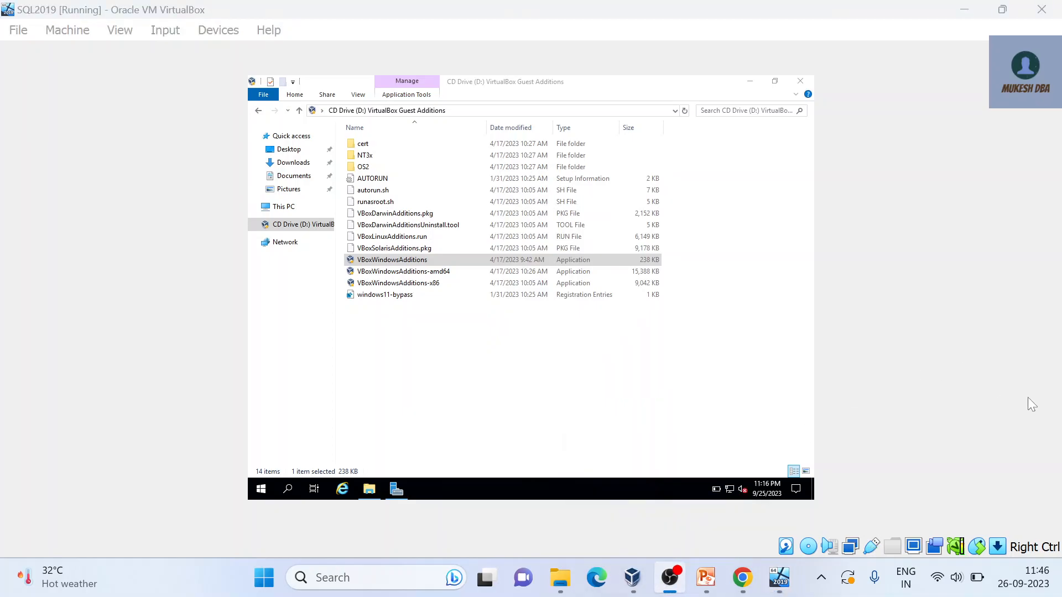
# Step: Close the guest's File Explorer window
pyautogui.click(1043, 409)
pyautogui.press('Down')
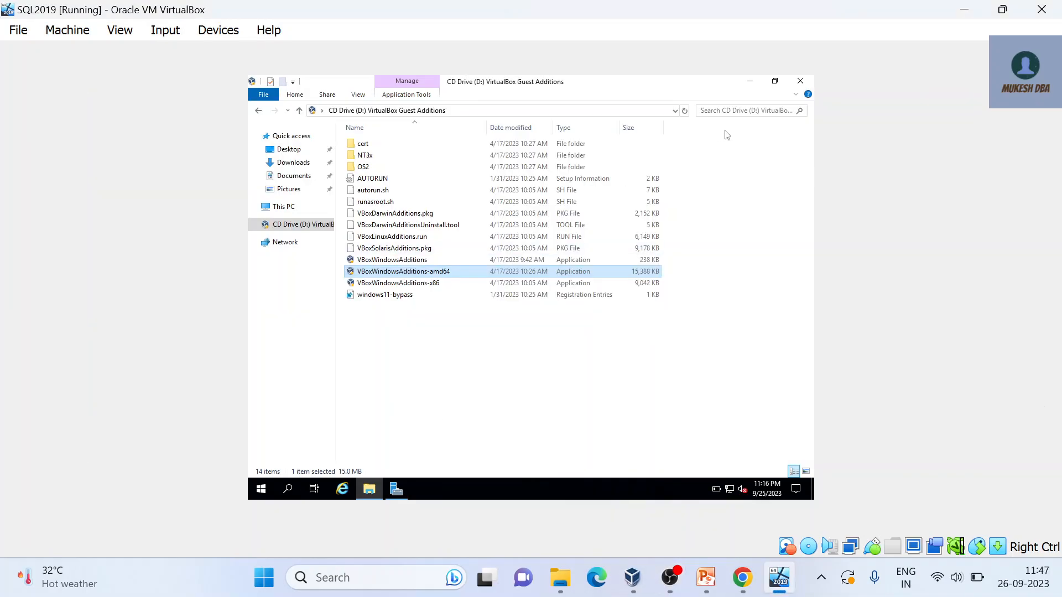
pyautogui.click(800, 80)
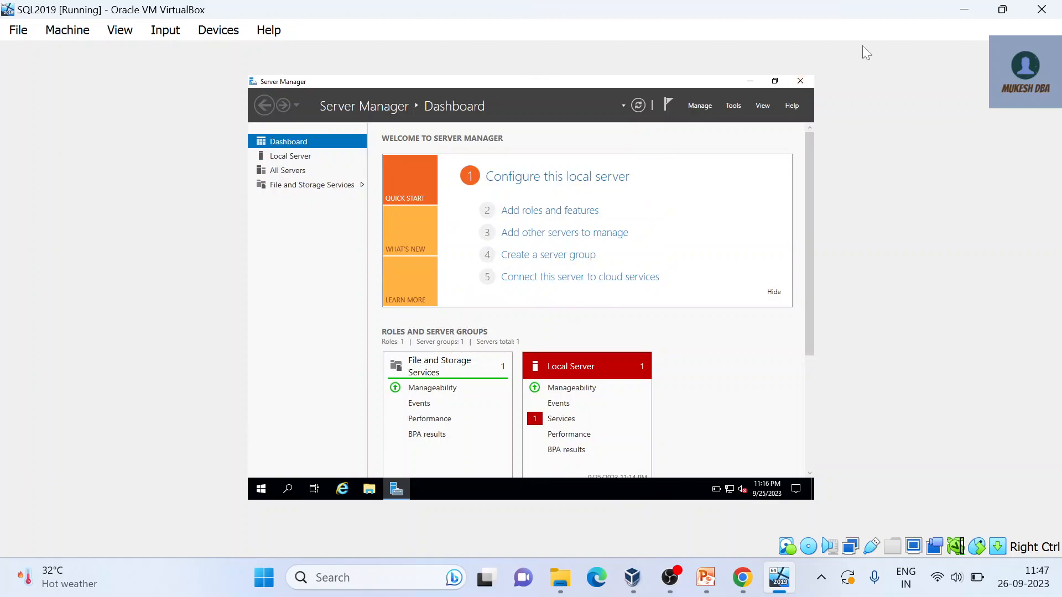
# Step: Shut down the Windows Server guest with the default 'Other (Unplanned)' reason
pyautogui.click(261, 489)
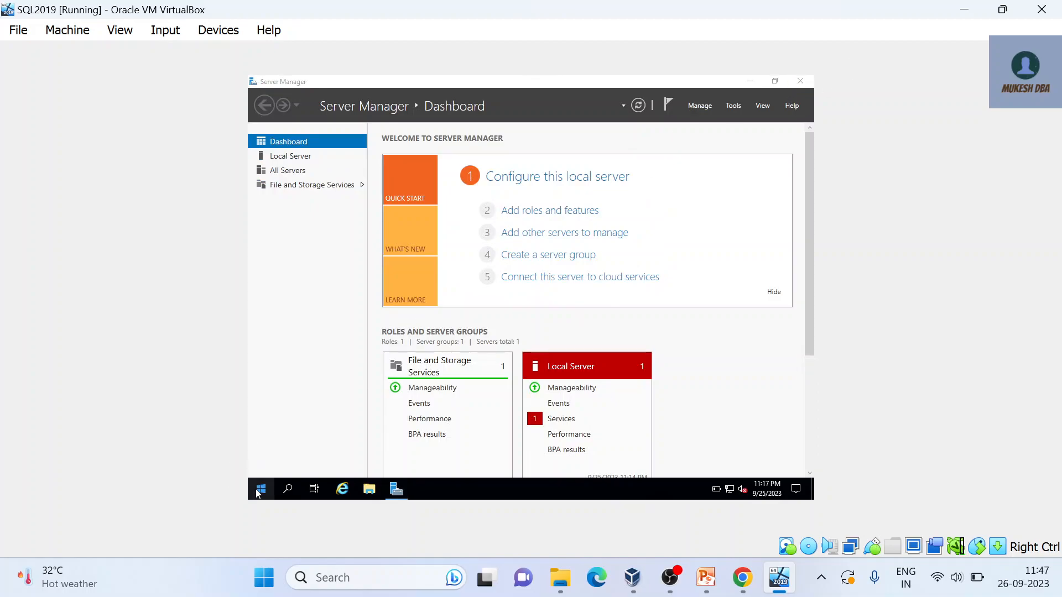
pyautogui.click(261, 490)
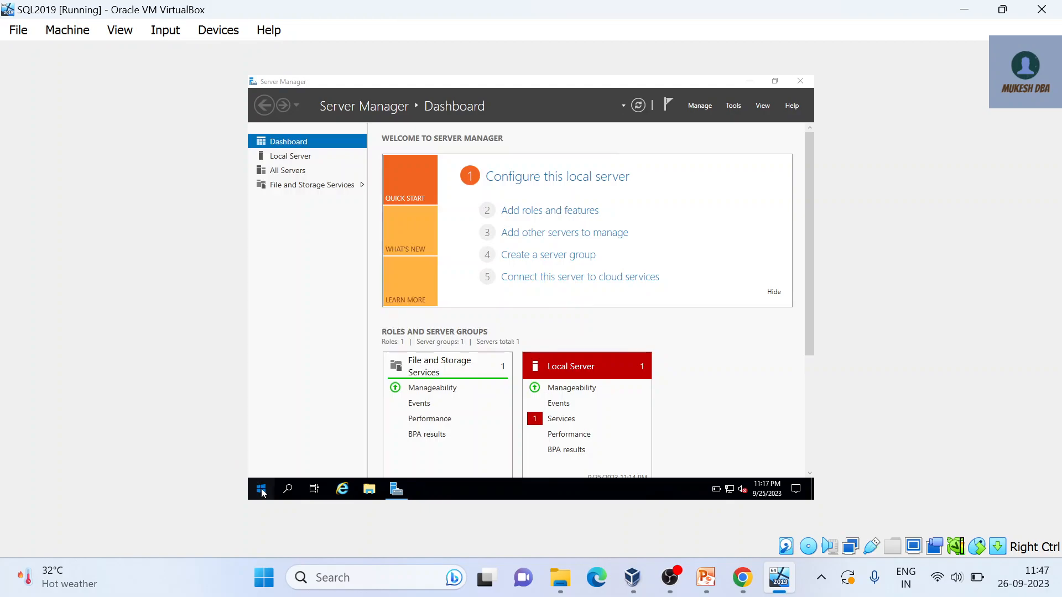
pyautogui.click(262, 467)
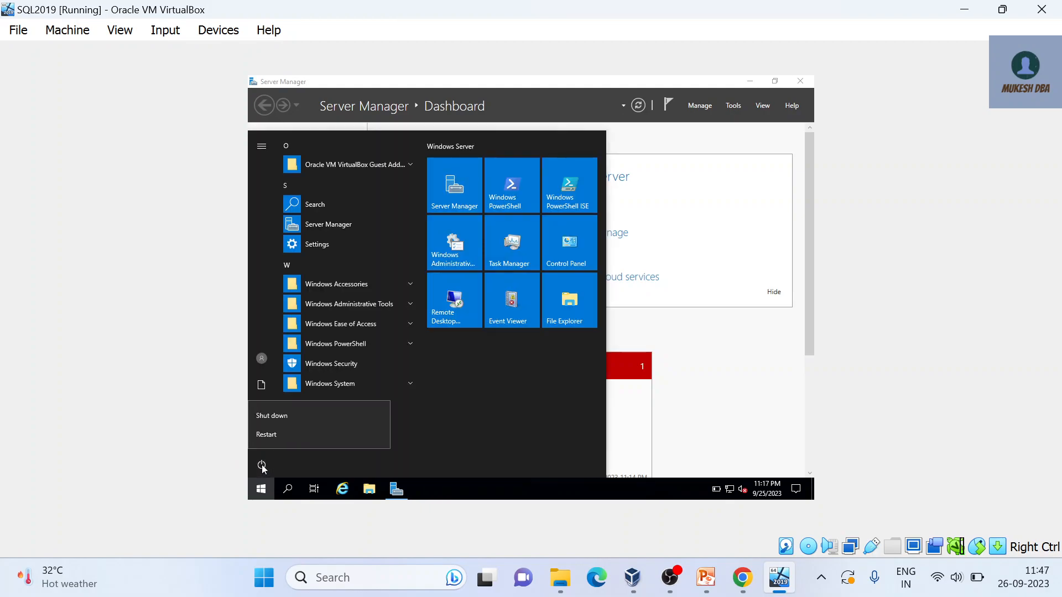
pyautogui.click(294, 414)
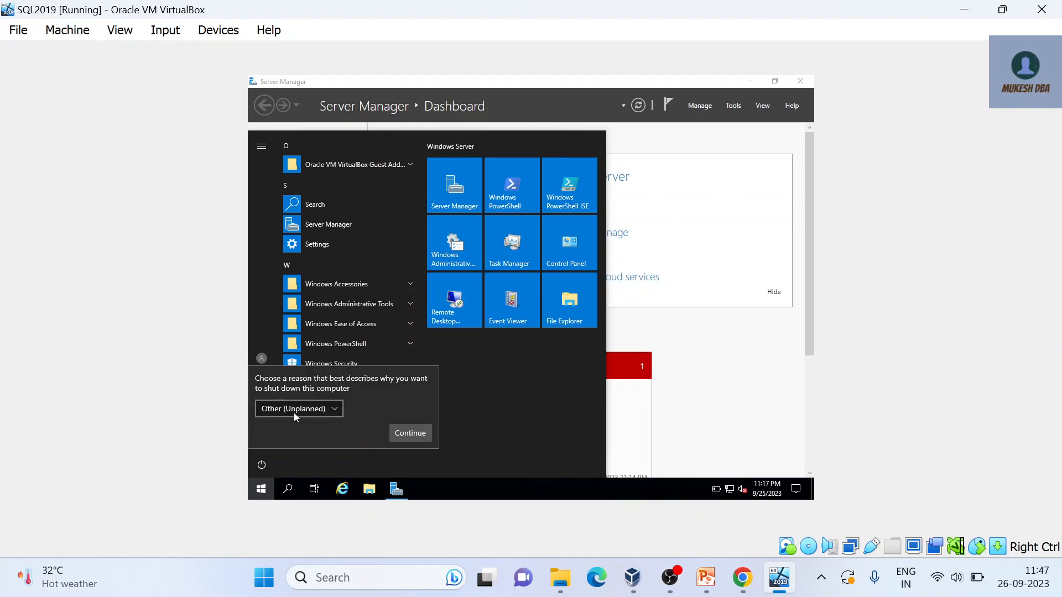
pyautogui.click(411, 436)
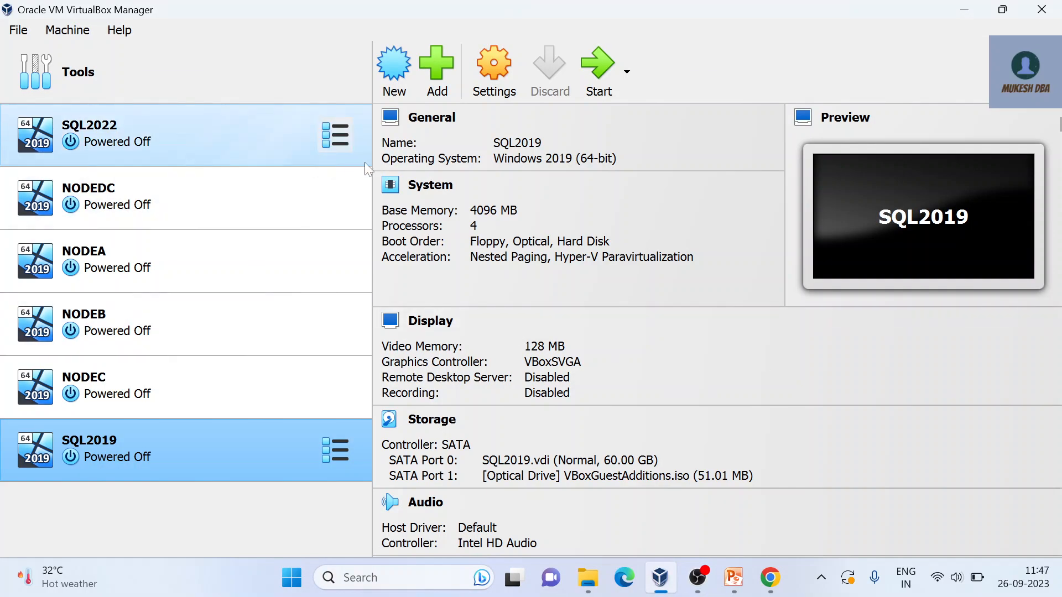
# Step: In SQL2019's Network settings, attach Adapter 1 as a Bridged Adapter
pyautogui.click(492, 78)
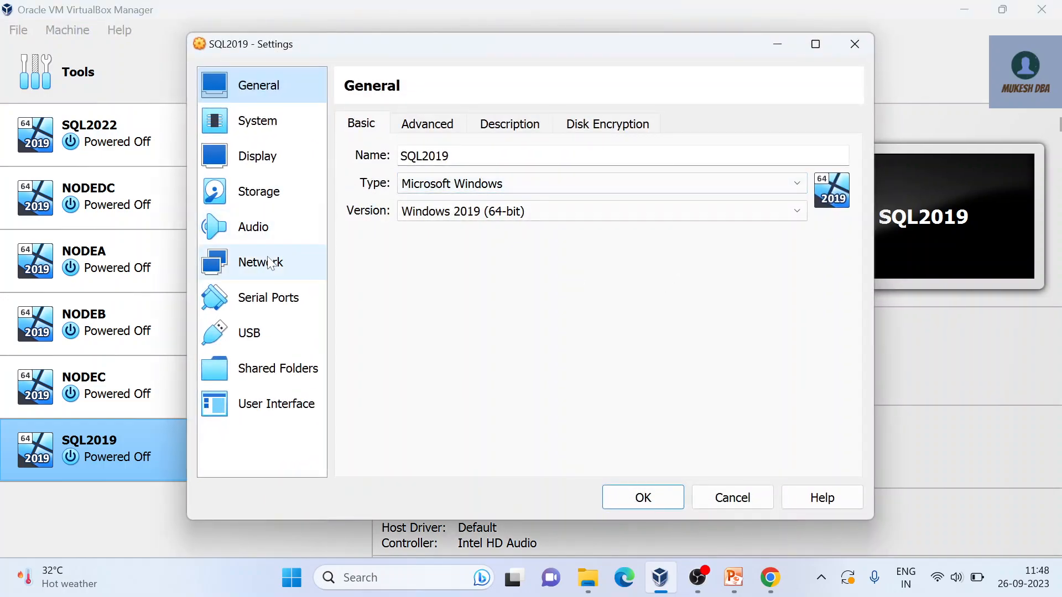
pyautogui.click(271, 262)
pyautogui.click(537, 181)
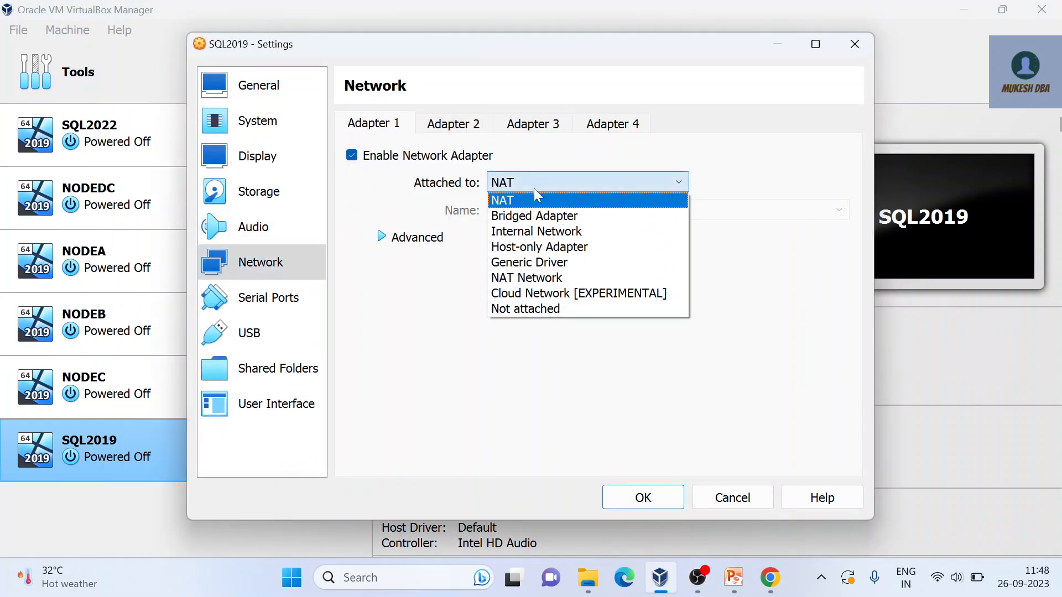
pyautogui.click(534, 215)
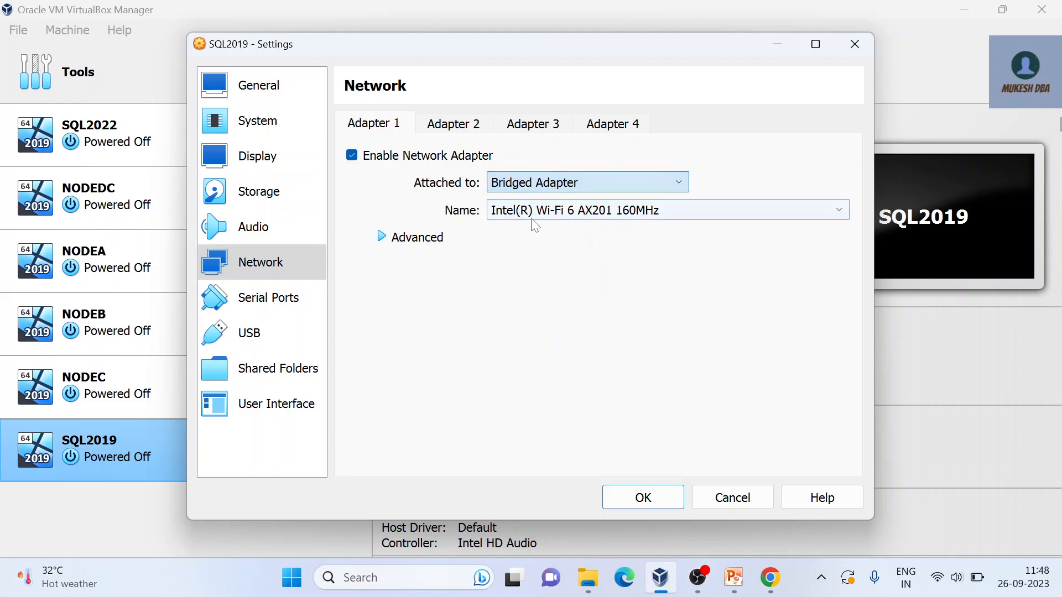
# Step: Enable Adapter 2 as a Host-only Adapter and save the network settings
pyautogui.click(473, 131)
pyautogui.click(369, 159)
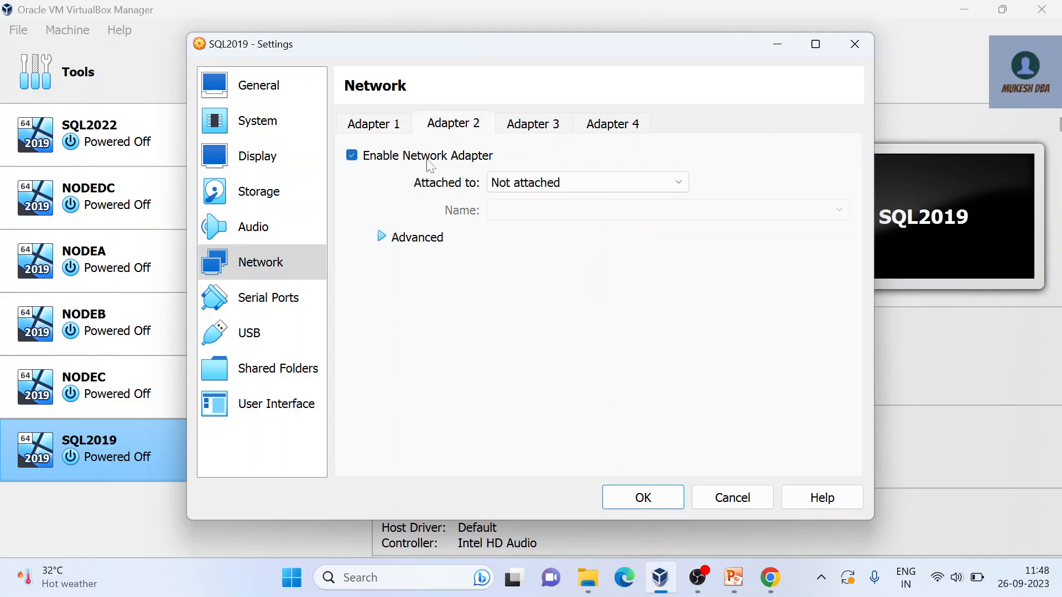
pyautogui.click(533, 183)
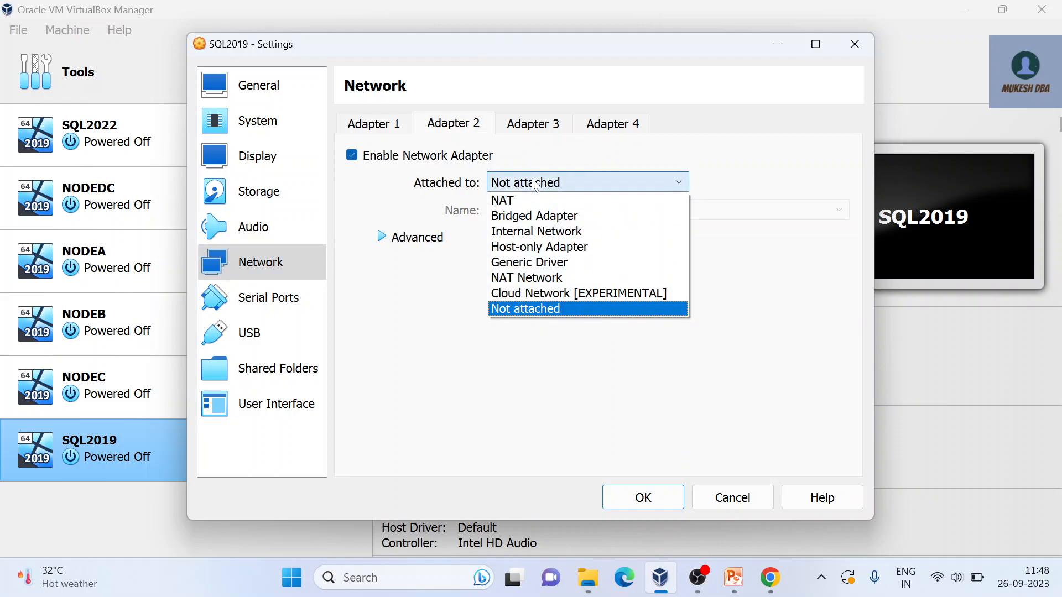
pyautogui.click(535, 250)
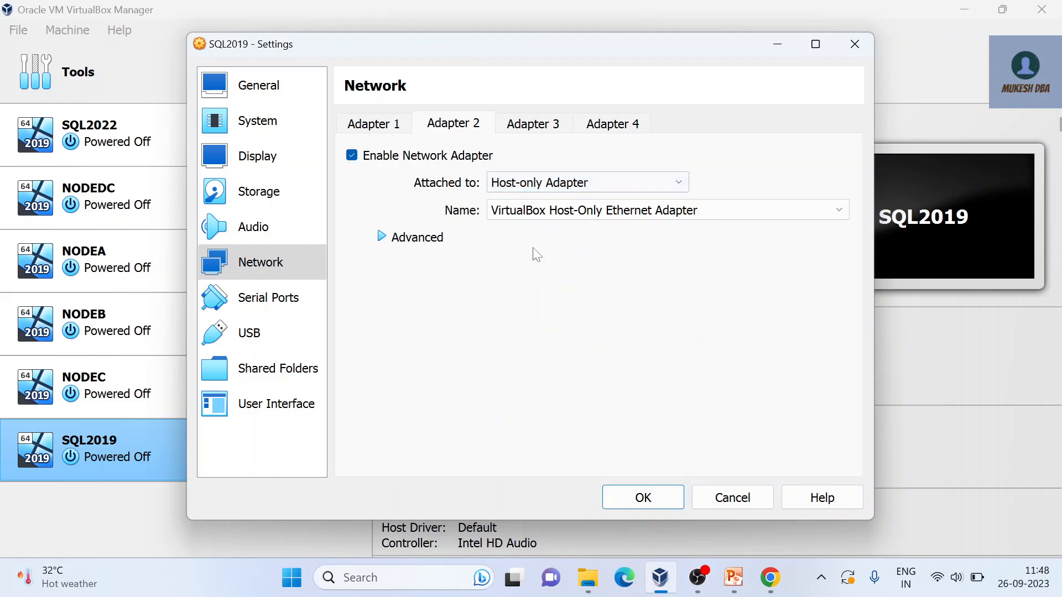
pyautogui.click(653, 498)
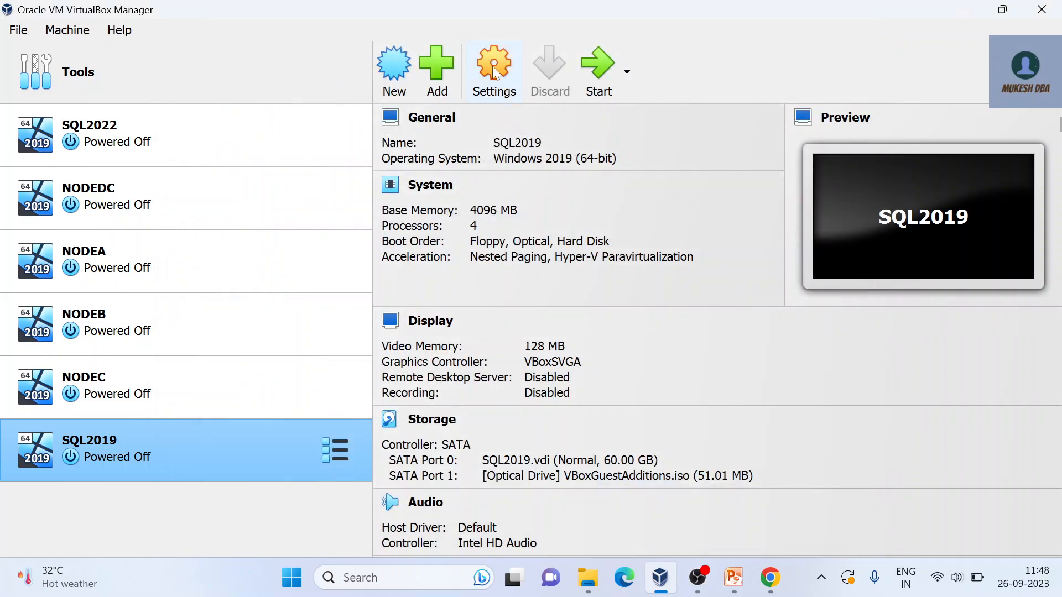
# Step: Add a new shared folder whose path is the Software folder in the host's Downloads
pyautogui.click(494, 71)
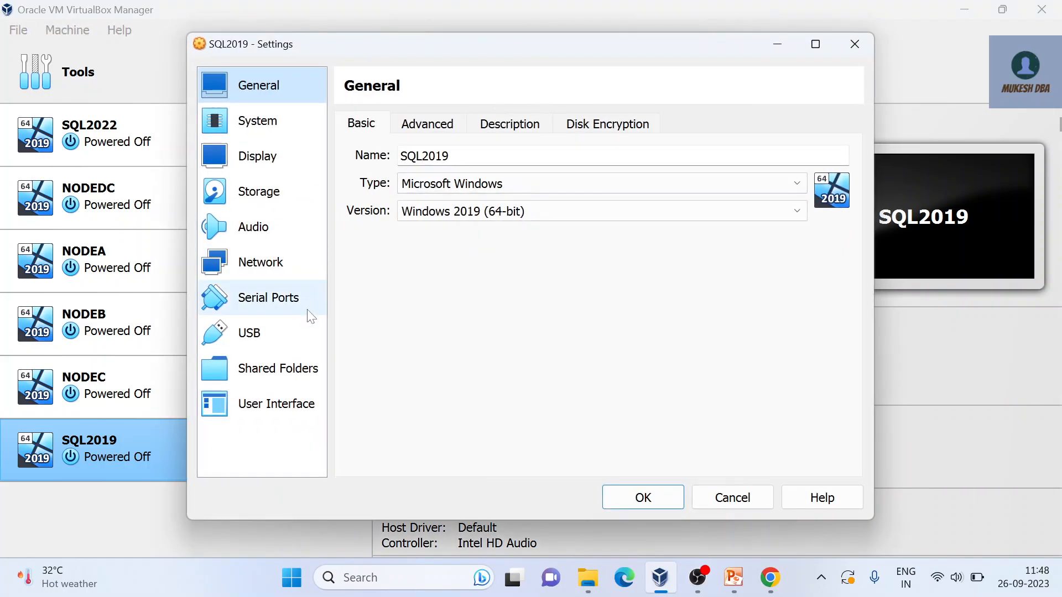
pyautogui.click(288, 375)
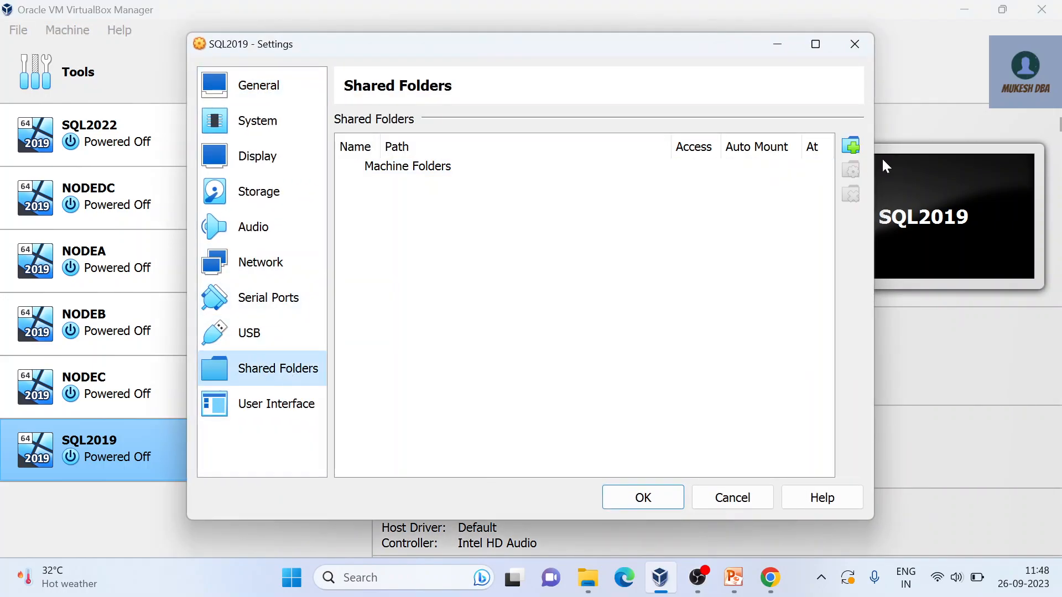
pyautogui.click(850, 155)
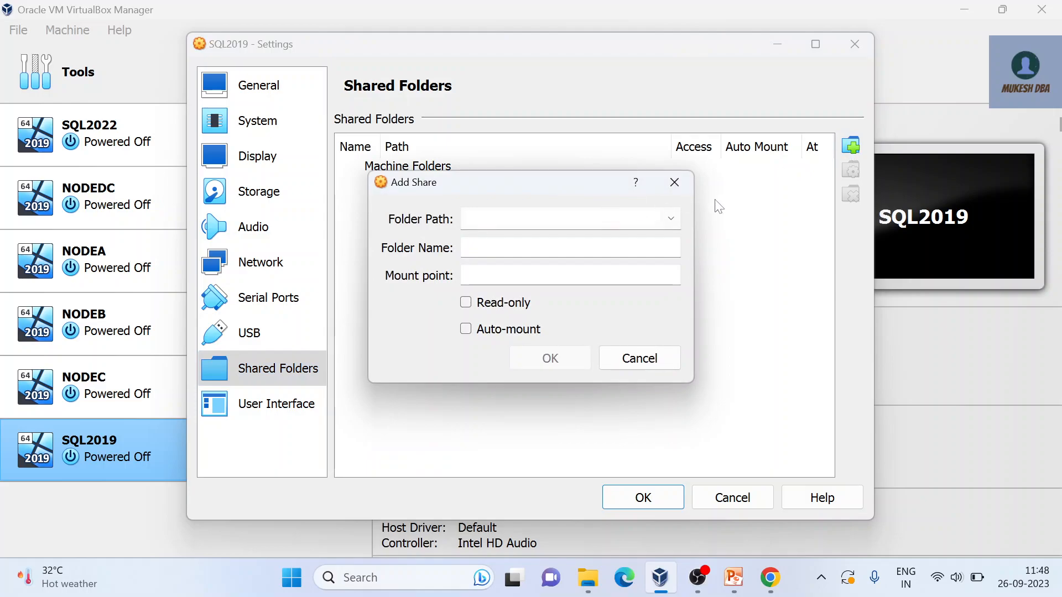
pyautogui.click(671, 218)
pyautogui.click(540, 256)
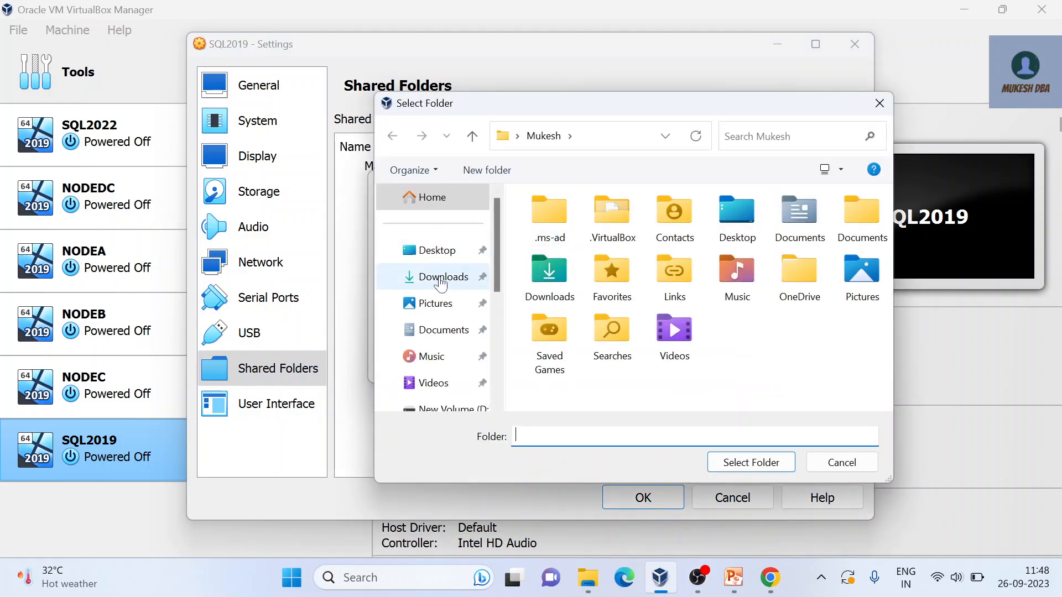
pyautogui.click(440, 279)
pyautogui.click(598, 252)
pyautogui.click(753, 463)
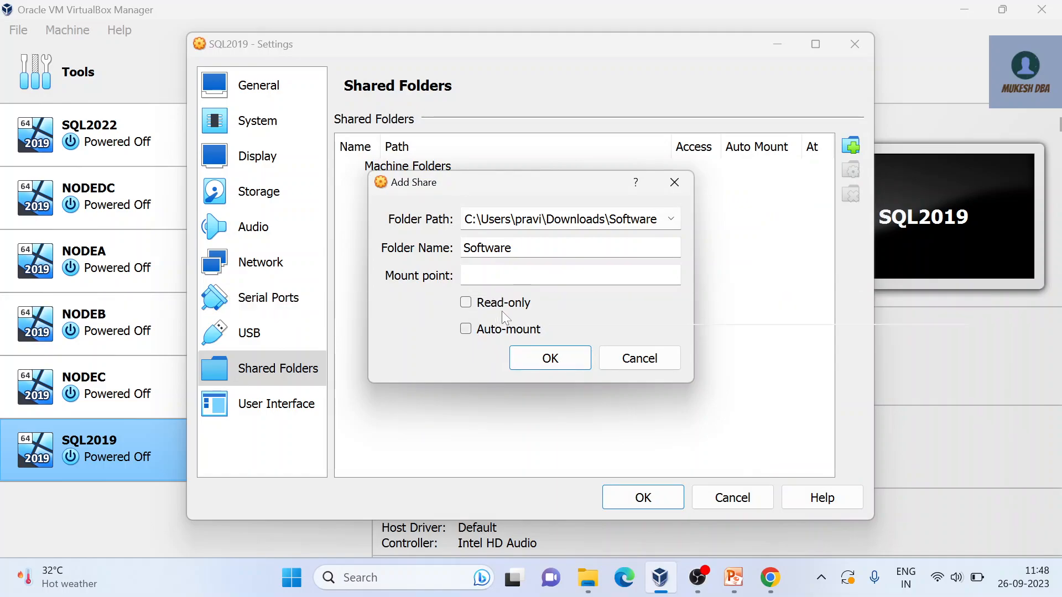
# Step: Set the Software share to auto-mount, add it, and save the VM settings
pyautogui.click(481, 332)
pyautogui.click(560, 360)
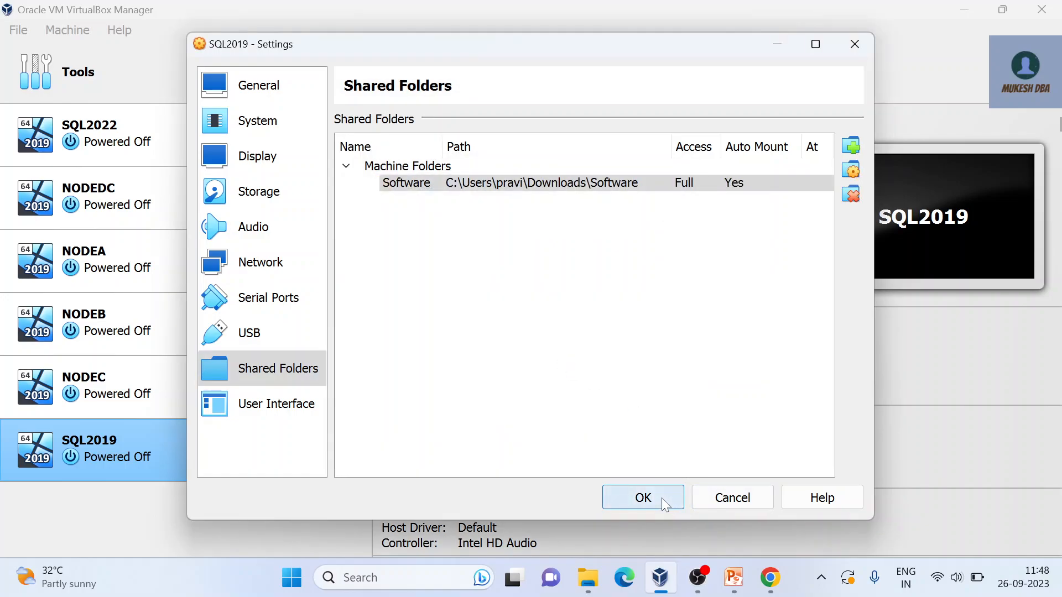
pyautogui.click(661, 497)
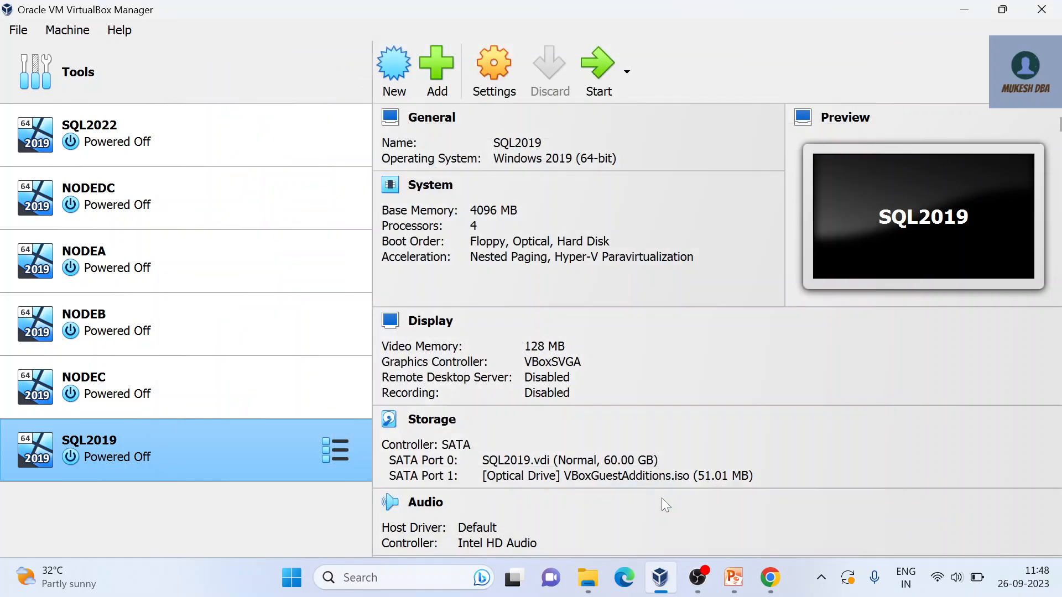
# Step: Start SQL2019, bring its VM window forward, and dismiss the mouse integration notifications
pyautogui.click(596, 69)
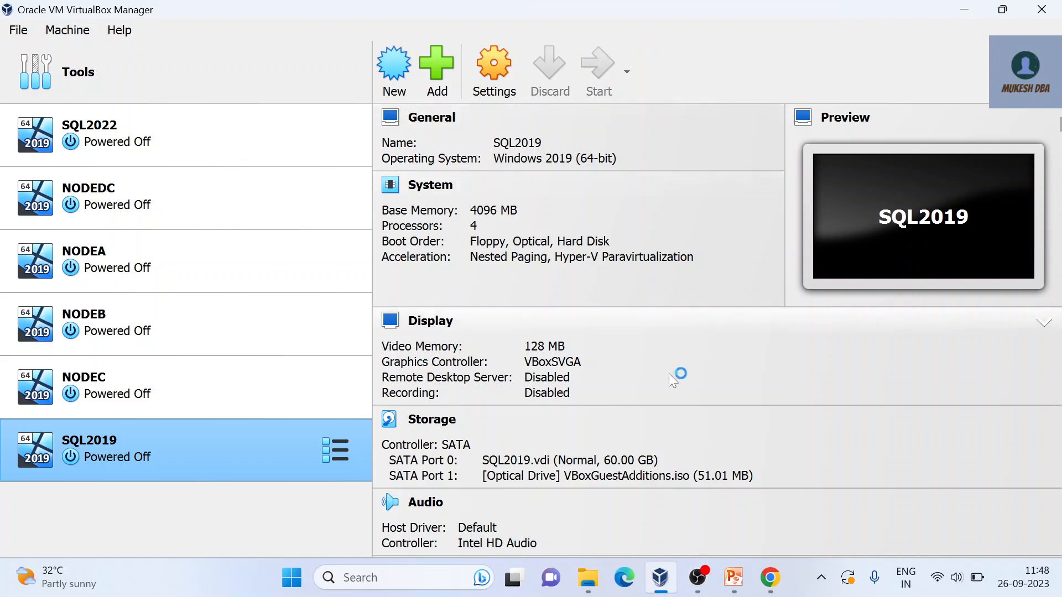
pyautogui.hotkey('alt', 'Tab')
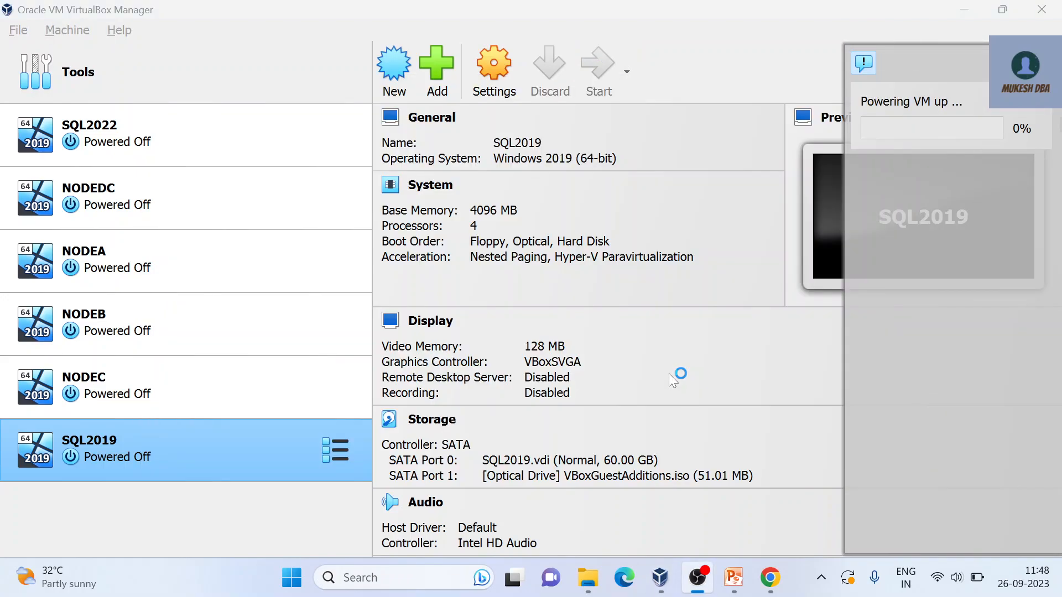
pyautogui.click(669, 374)
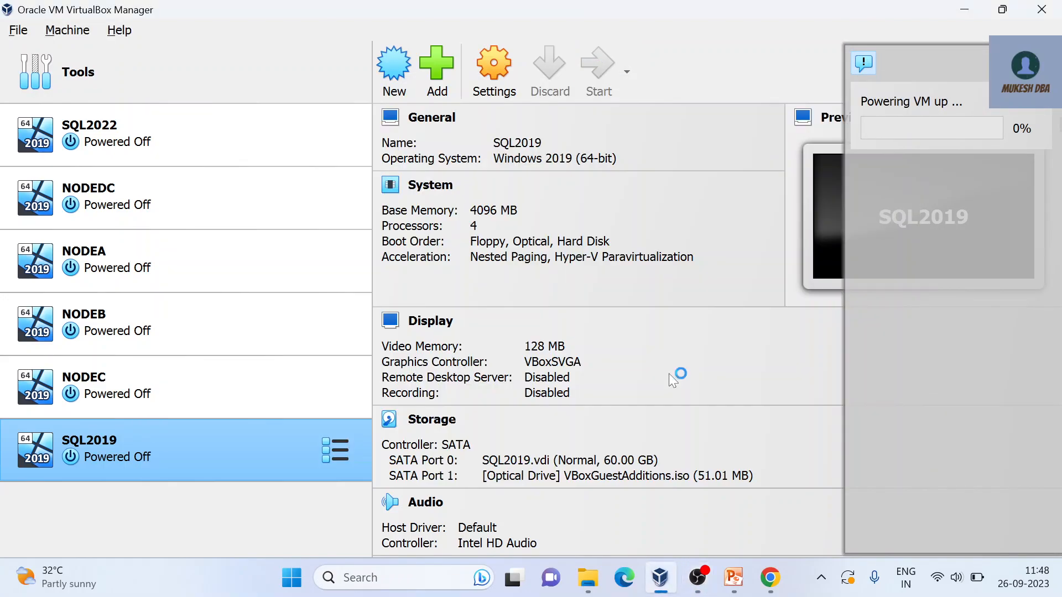
pyautogui.click(698, 587)
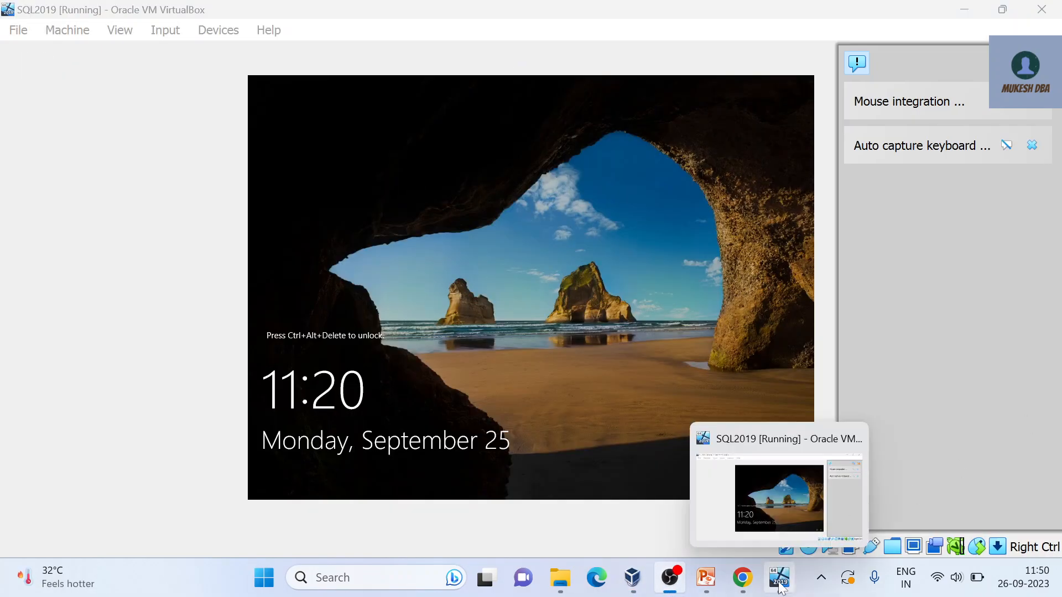
pyautogui.click(779, 577)
pyautogui.click(1044, 105)
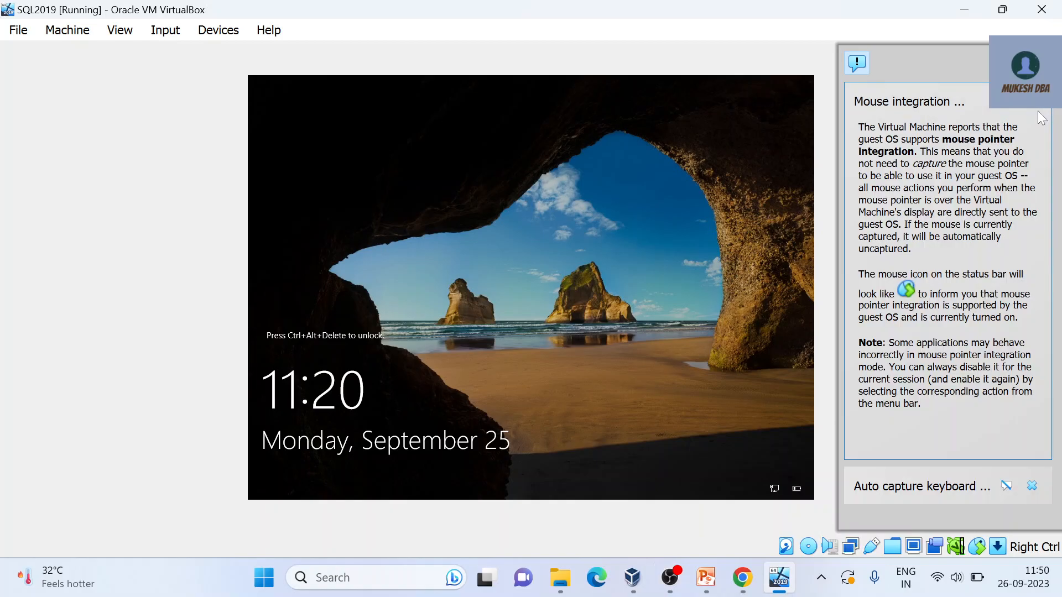
pyautogui.click(857, 63)
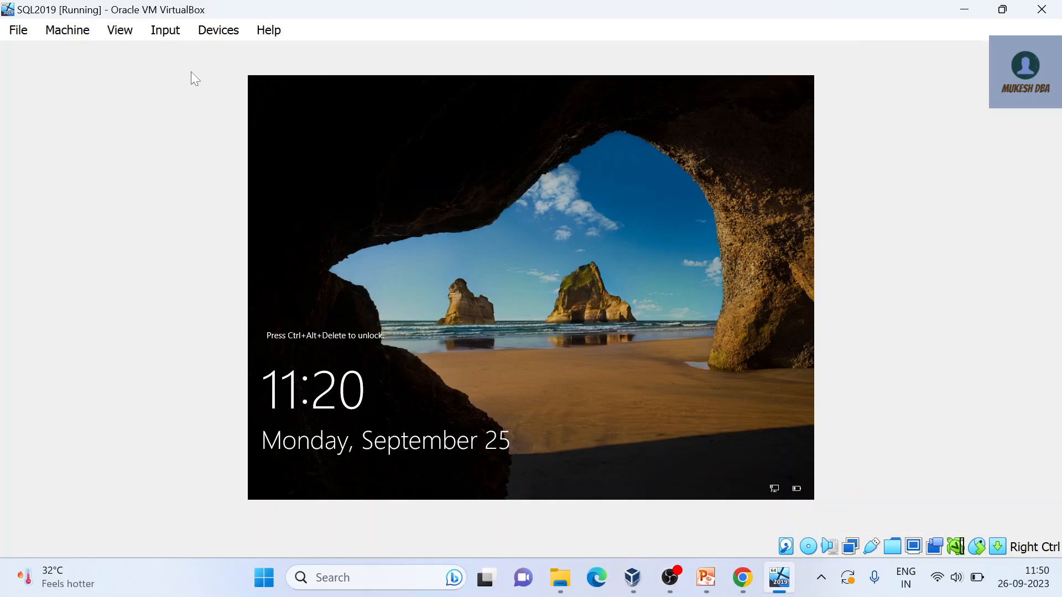
pyautogui.click(176, 38)
# Step: Insert Ctrl-Alt-Del into the guest and sign in with the Administrator password
pyautogui.moveTo(253, 55)
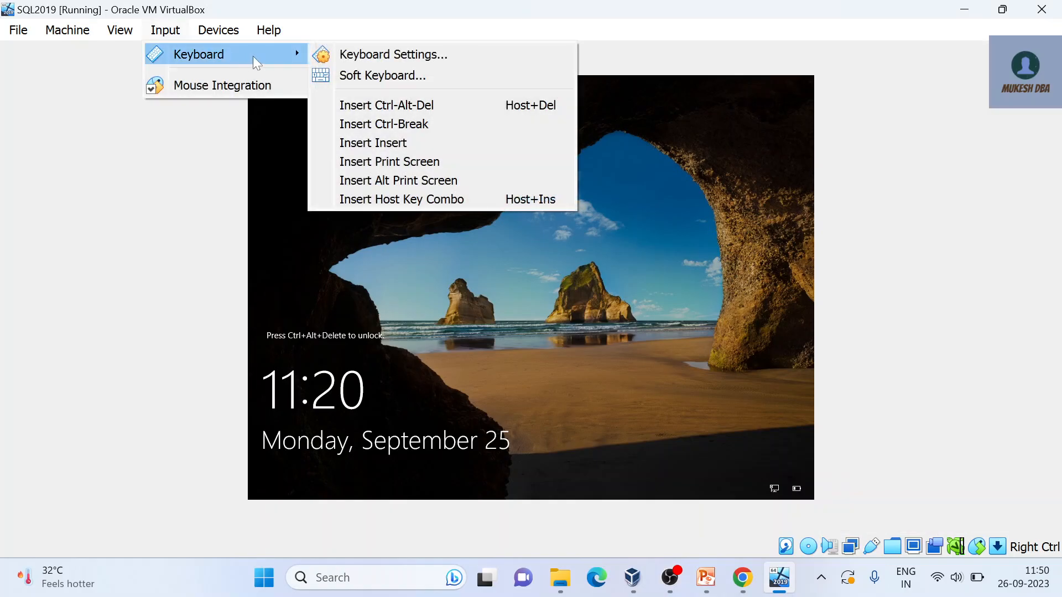
pyautogui.click(407, 110)
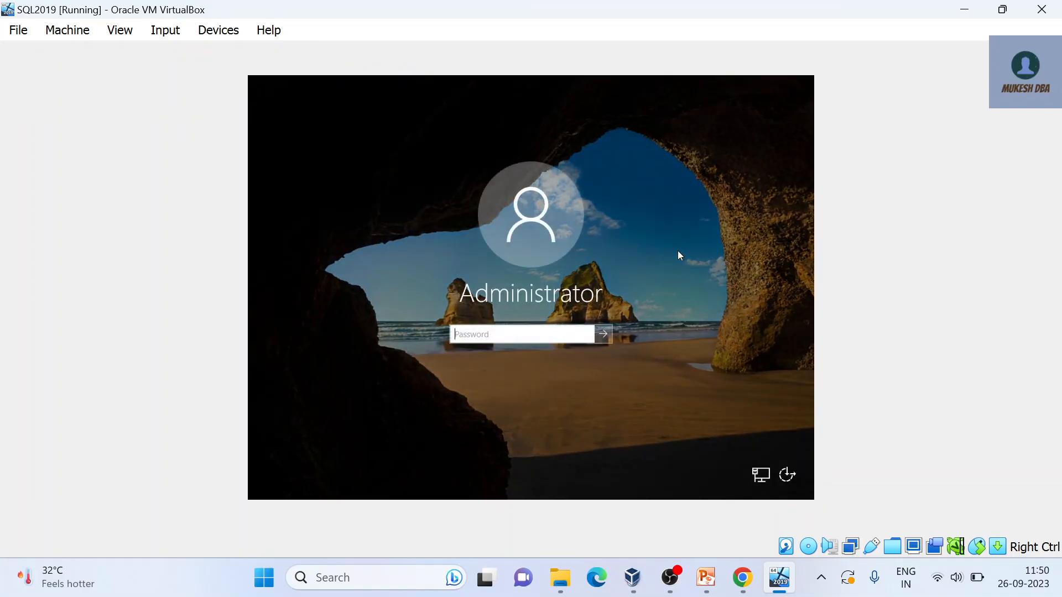
pyautogui.write('P')
pyautogui.press('Return')
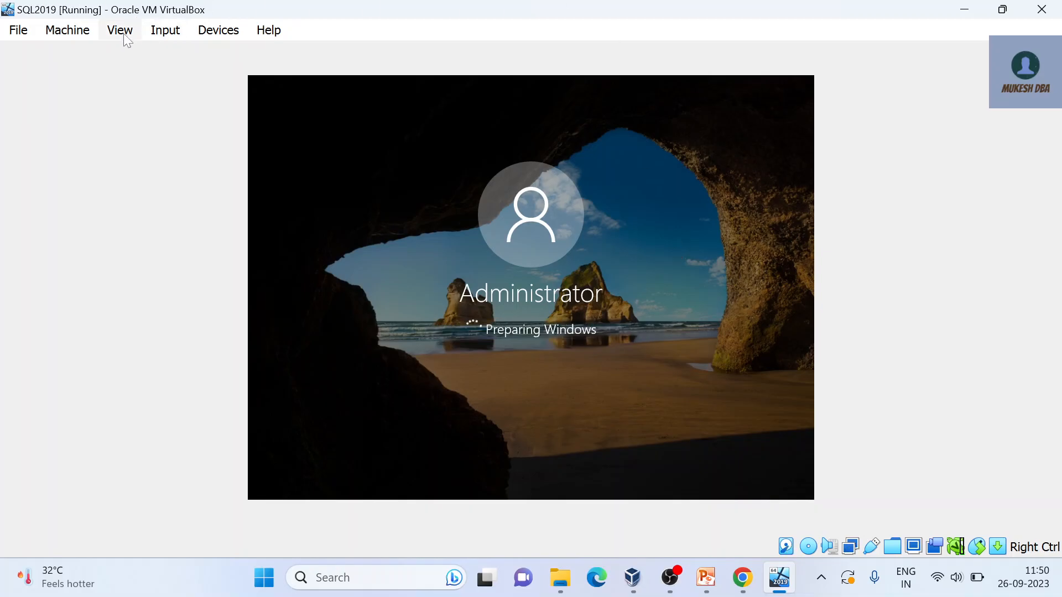
# Step: Switch the VM display to full screen, then back to a normal window
pyautogui.click(120, 31)
pyautogui.click(136, 57)
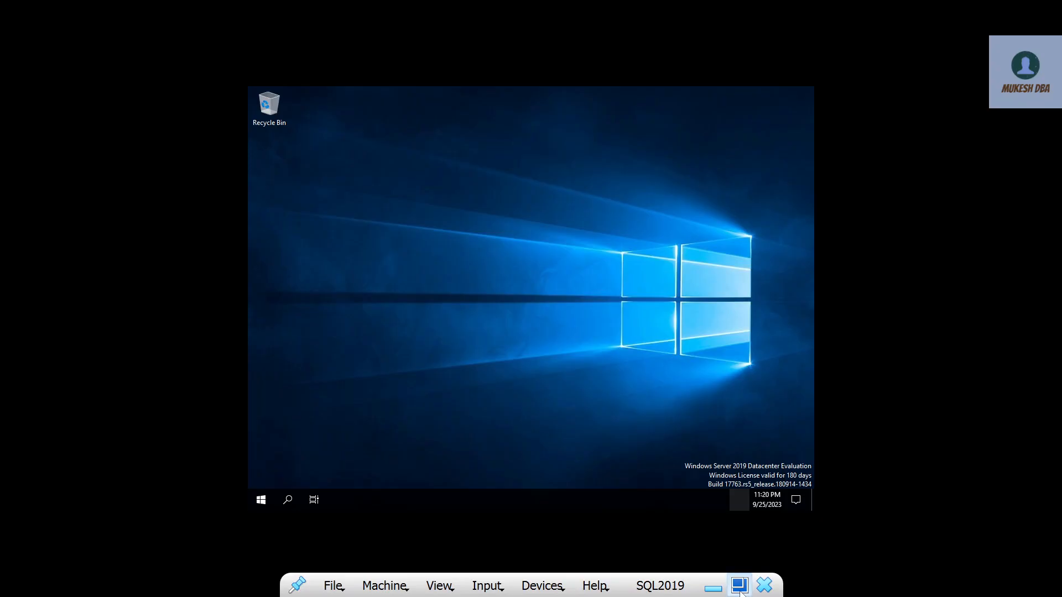
pyautogui.click(739, 586)
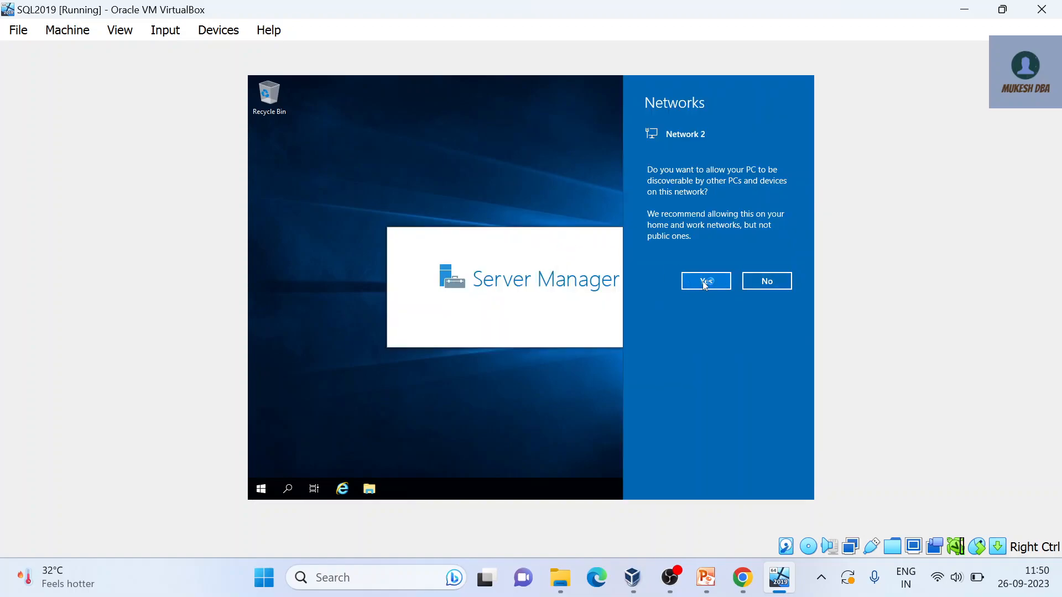
# Step: Allow network discovery, dismiss the Windows Admin Center pop-up, and open File Explorer with Win+E
pyautogui.click(705, 282)
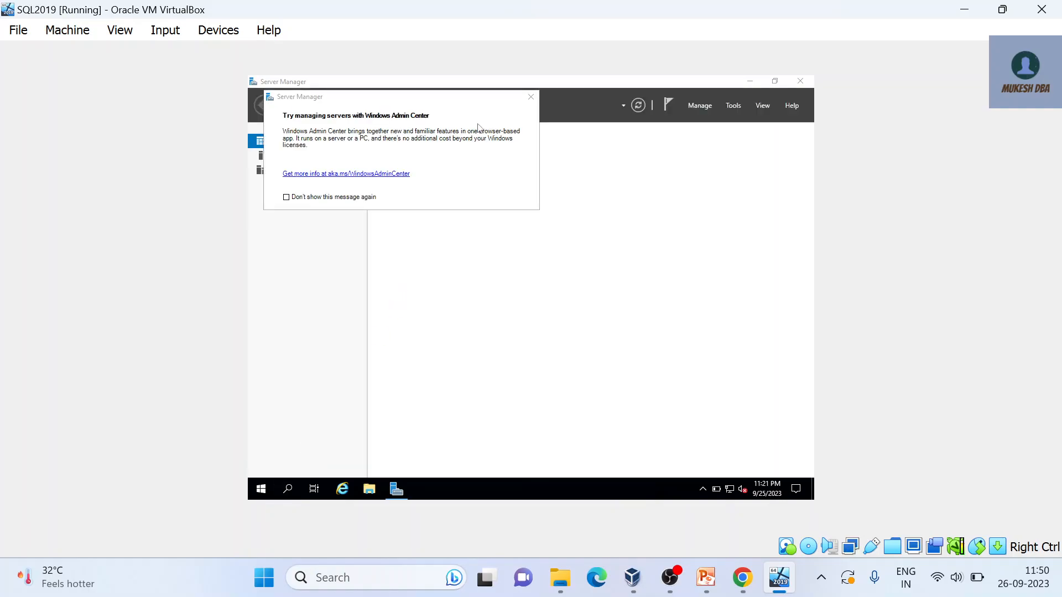
pyautogui.click(531, 98)
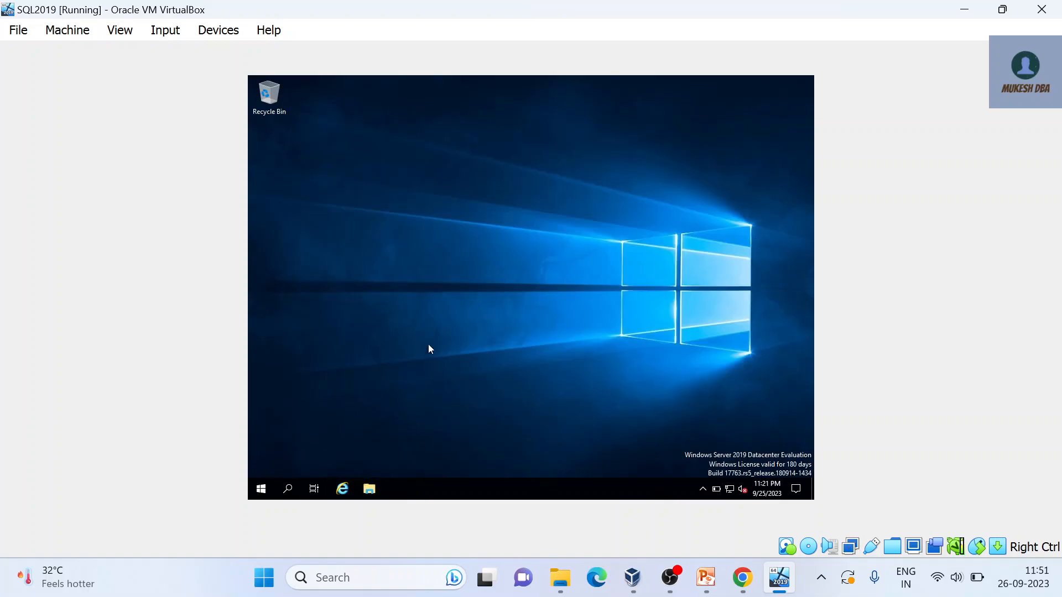
pyautogui.press('super+e')
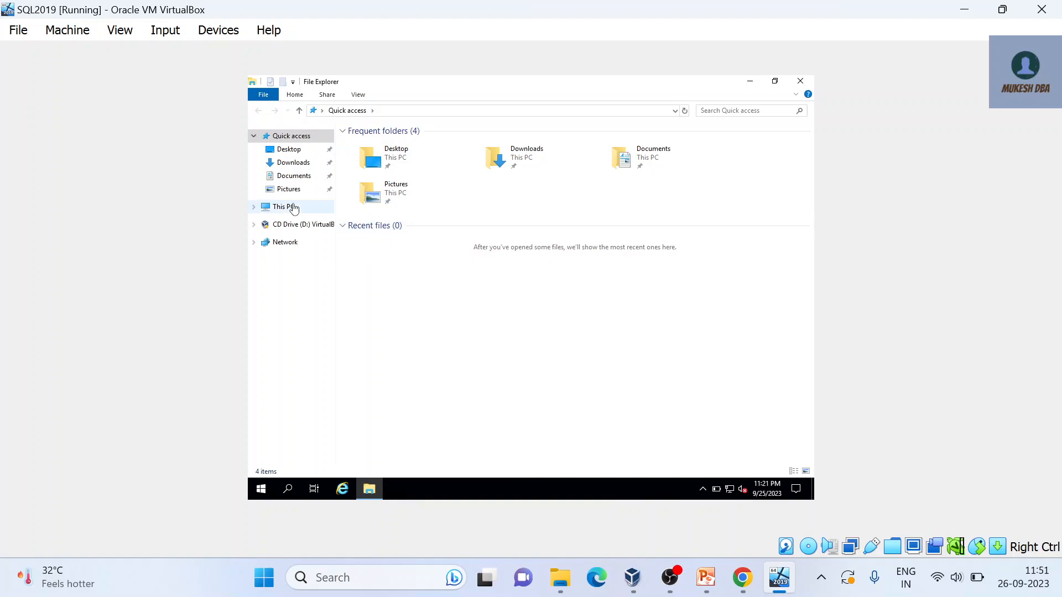
# Step: Change the computer name to SQL2019 through This PC's system properties
pyautogui.click(294, 208)
pyautogui.rightClick(294, 207)
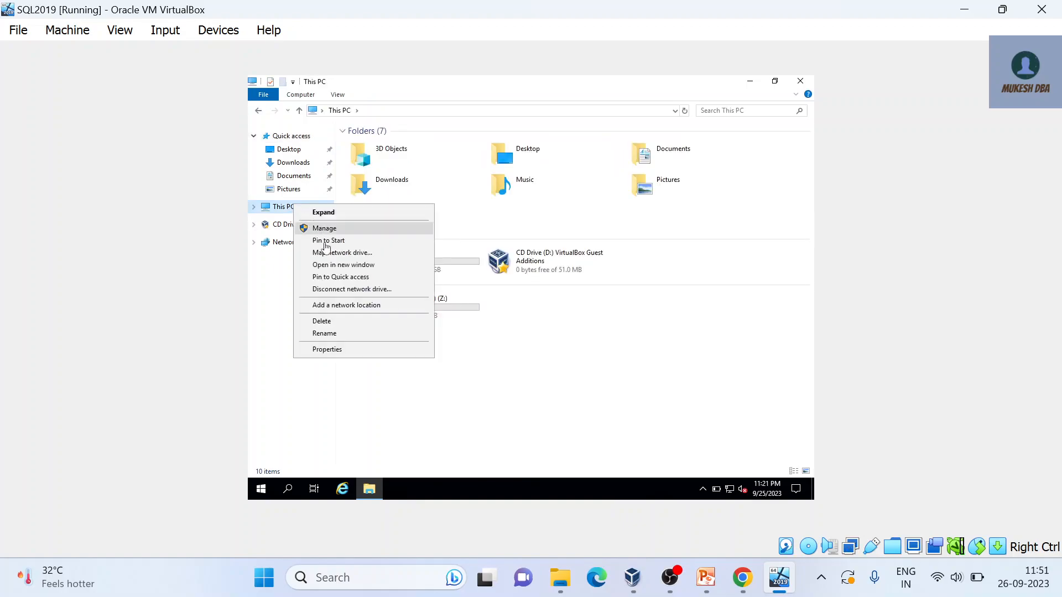
pyautogui.click(341, 351)
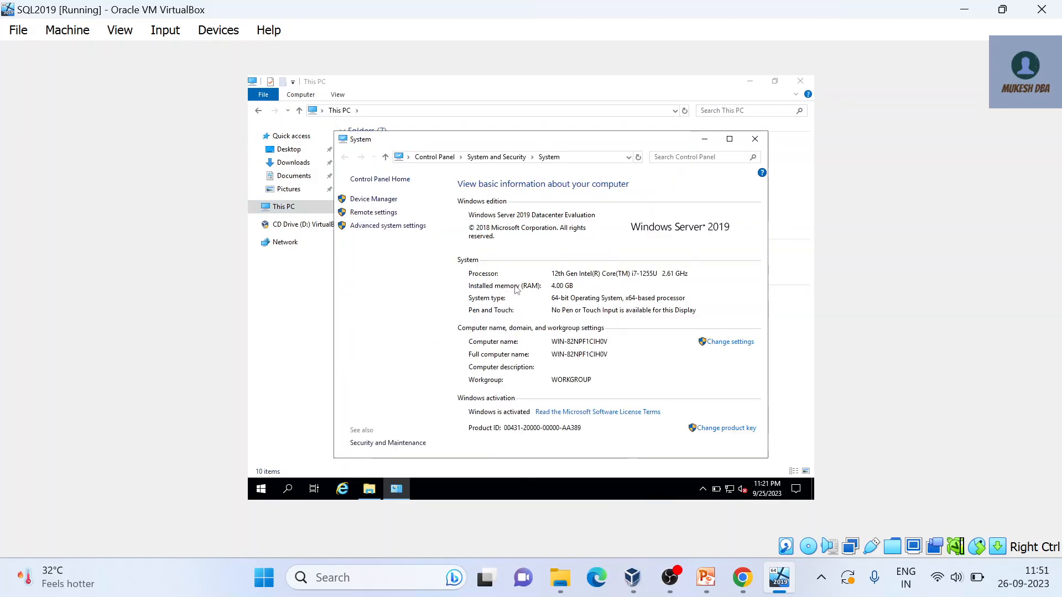
pyautogui.click(725, 346)
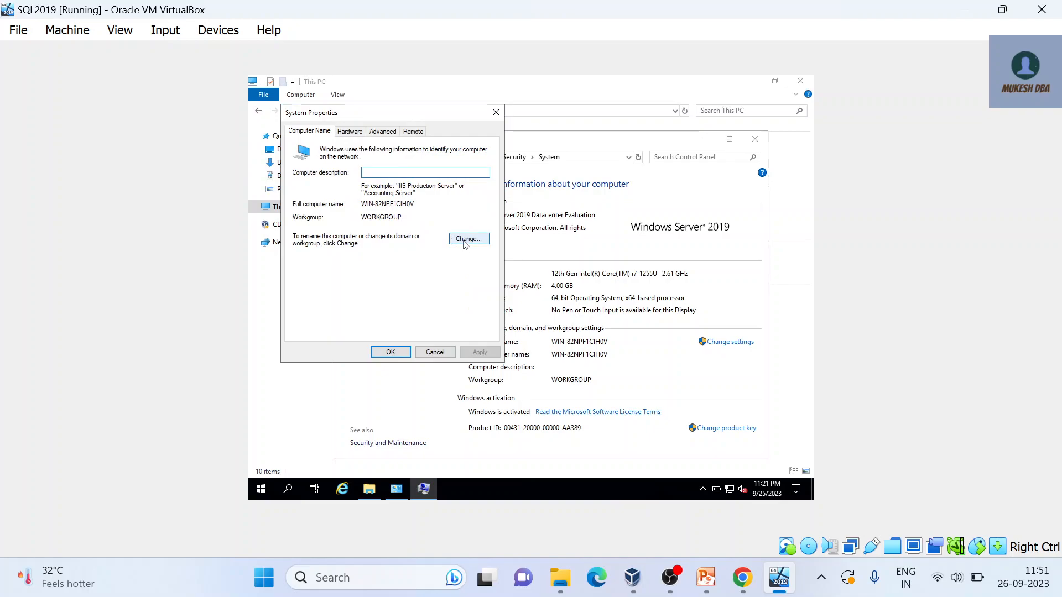
pyautogui.click(466, 241)
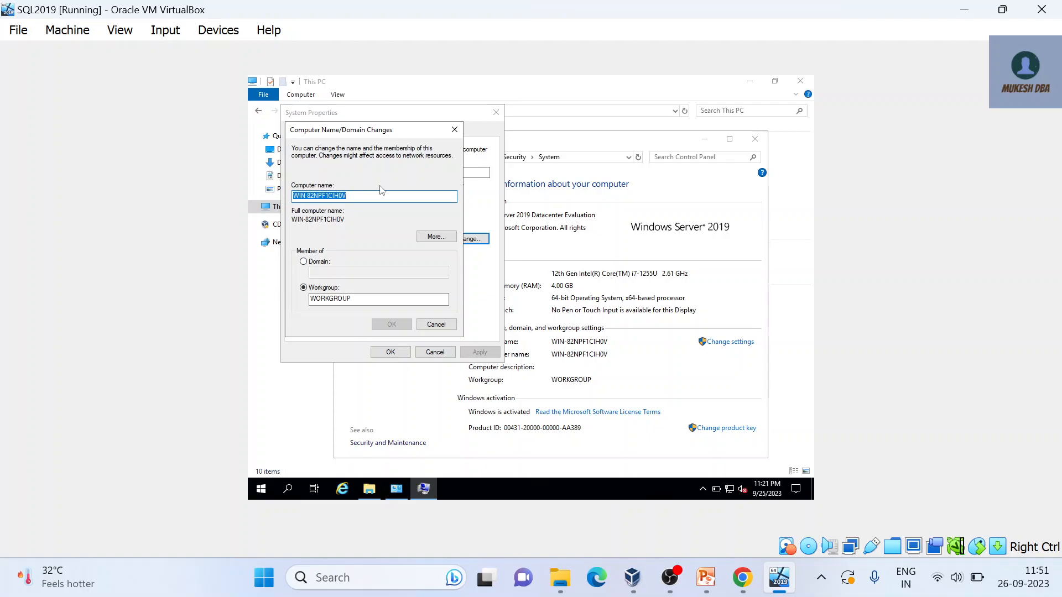
pyautogui.write('SQL2019')
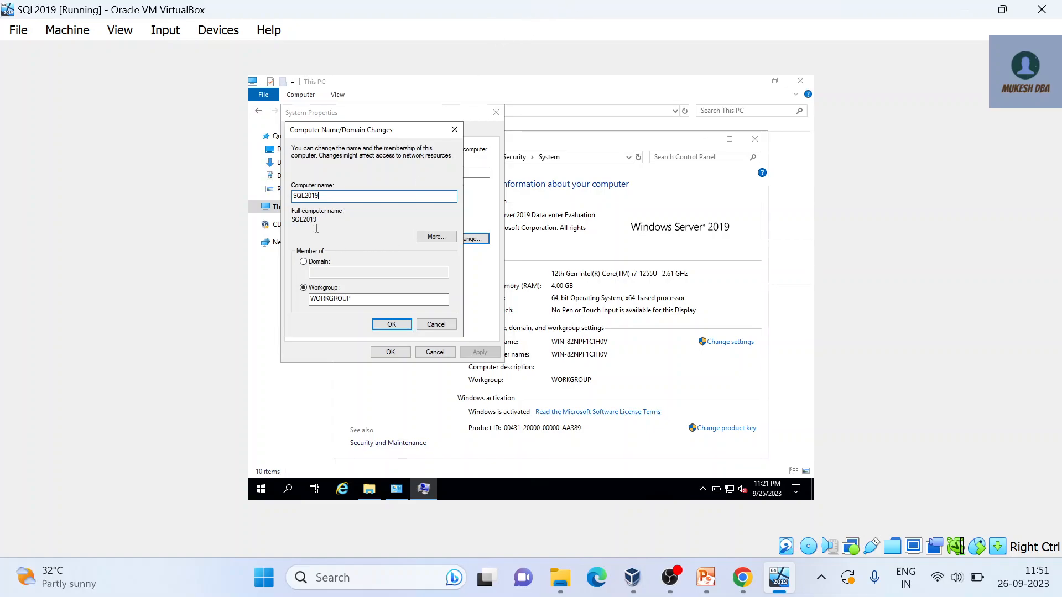
pyautogui.click(406, 325)
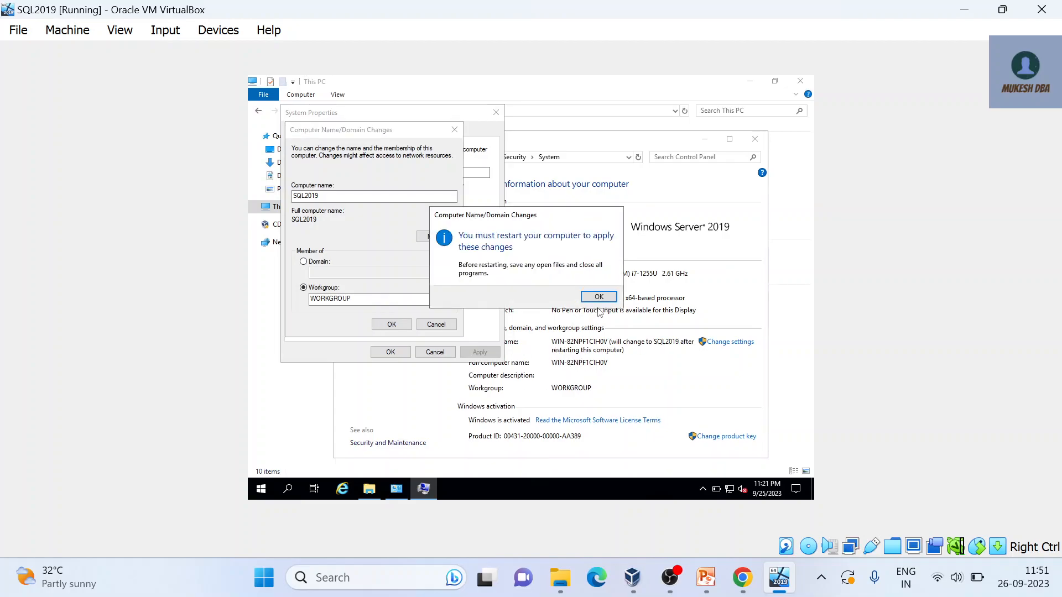
# Step: Acknowledge the restart notice, choose Restart Later, and close the system windows
pyautogui.click(598, 298)
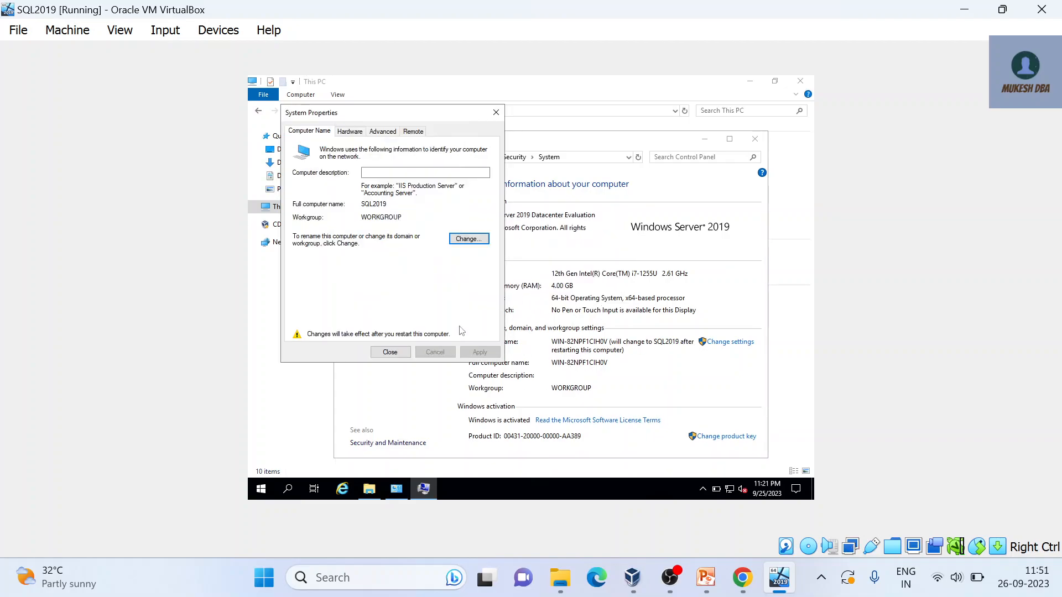
pyautogui.click(396, 352)
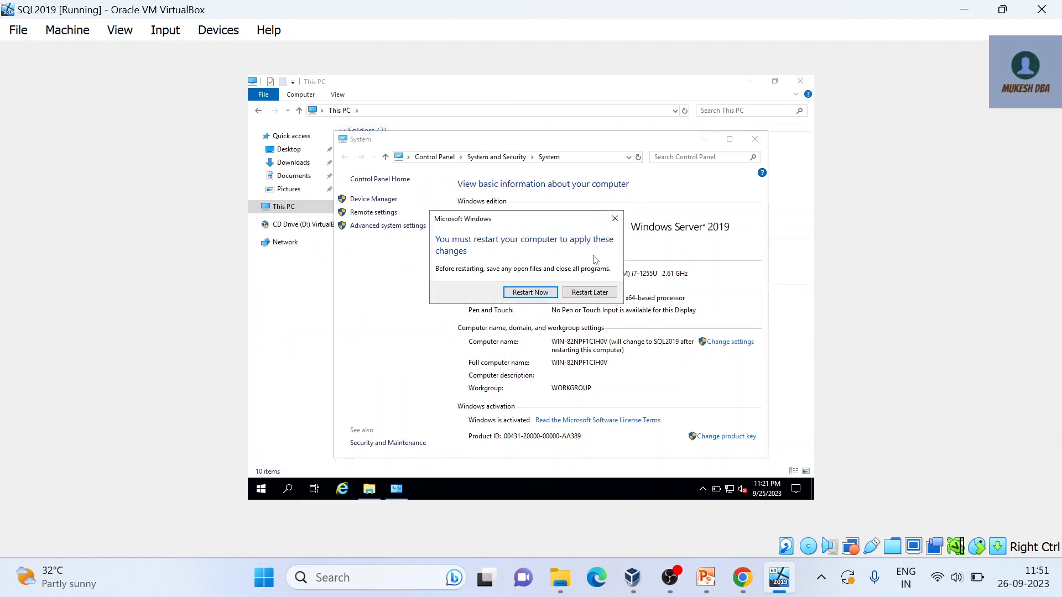
pyautogui.click(594, 296)
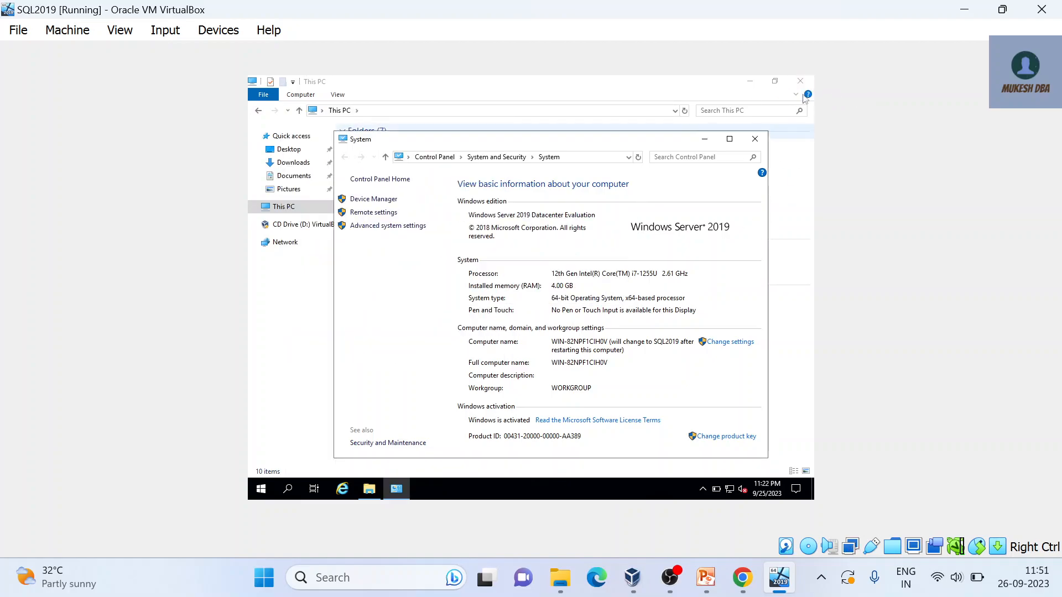
pyautogui.click(809, 83)
pyautogui.click(755, 140)
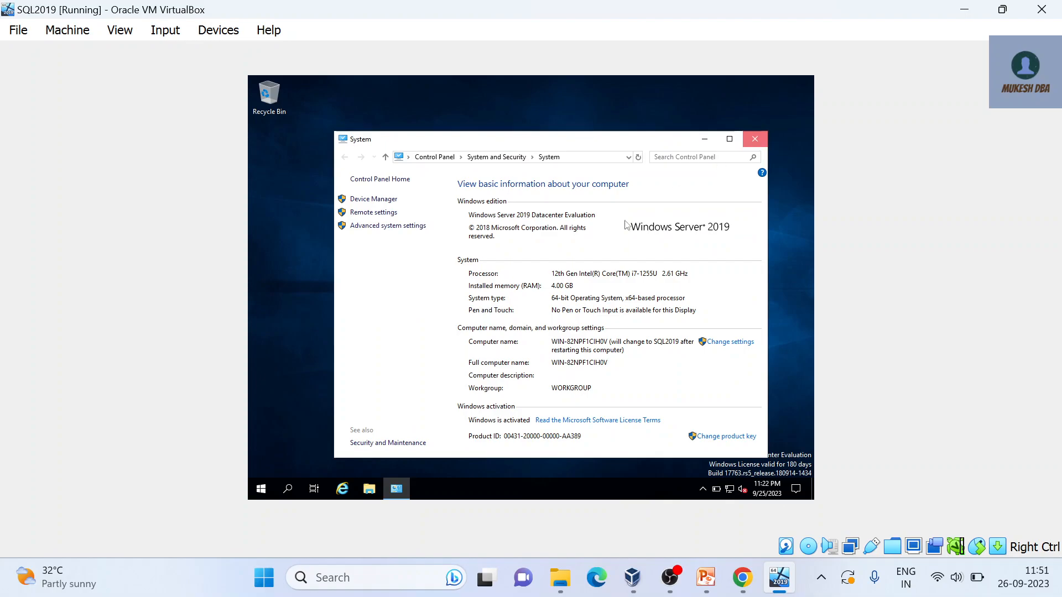
# Step: Search 'FIRE' to open Windows Defender Firewall and maximize its window
pyautogui.click(262, 491)
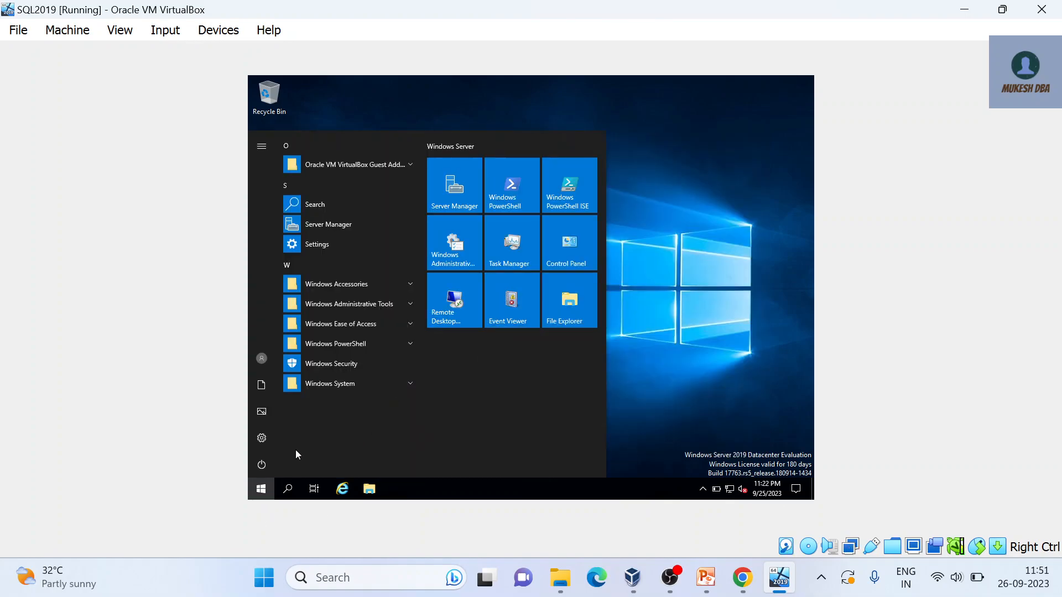
pyautogui.click(288, 489)
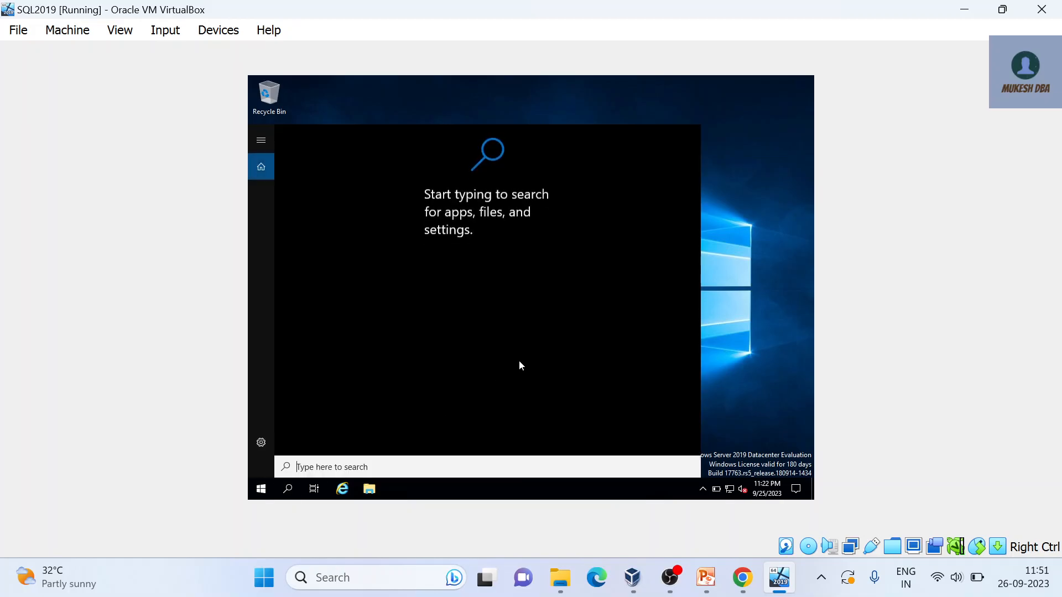
pyautogui.write('FIRE')
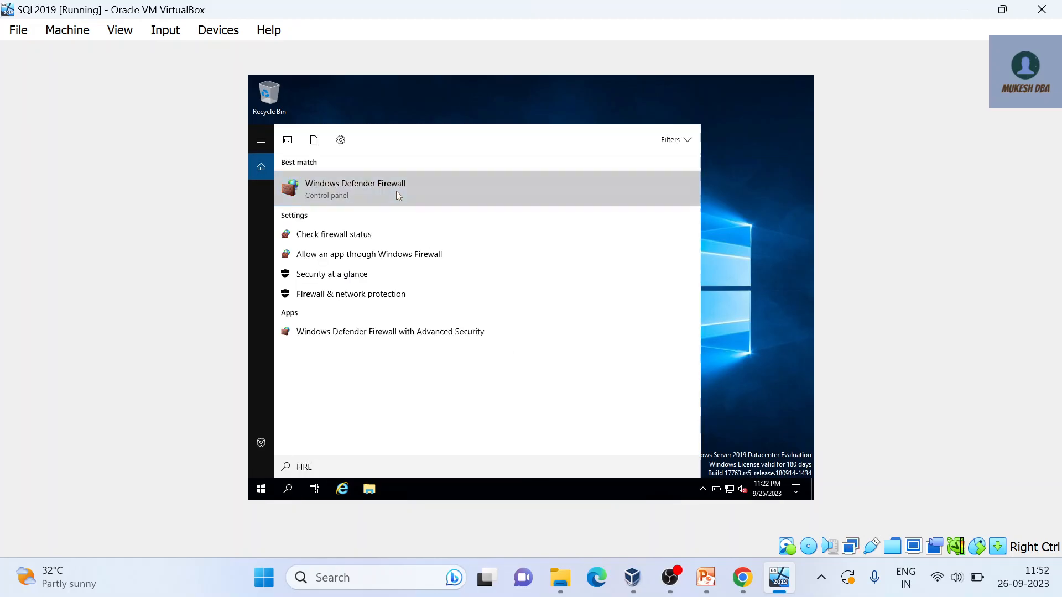
pyautogui.click(396, 190)
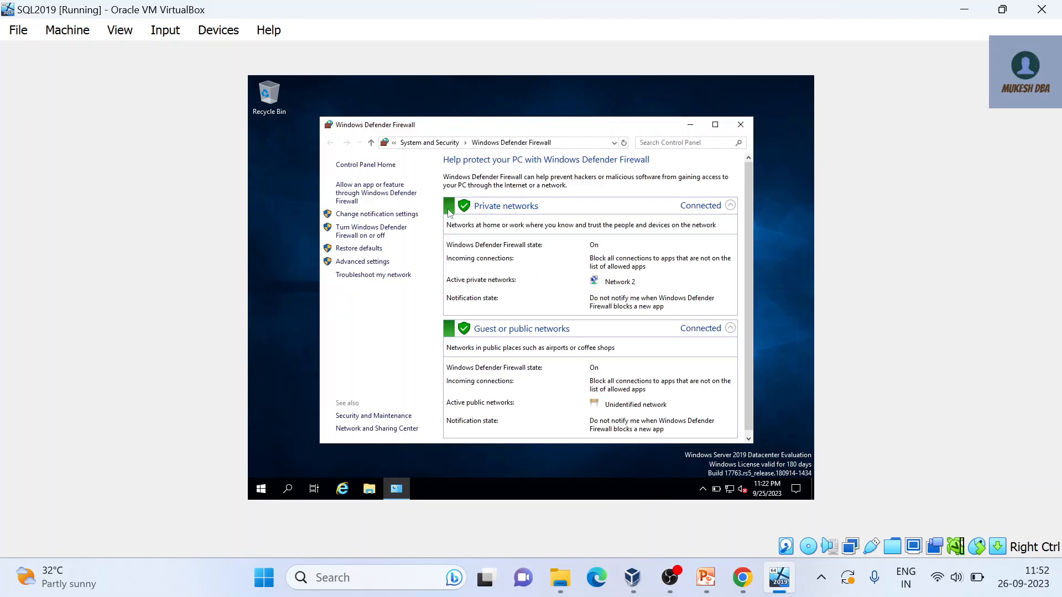
pyautogui.click(385, 237)
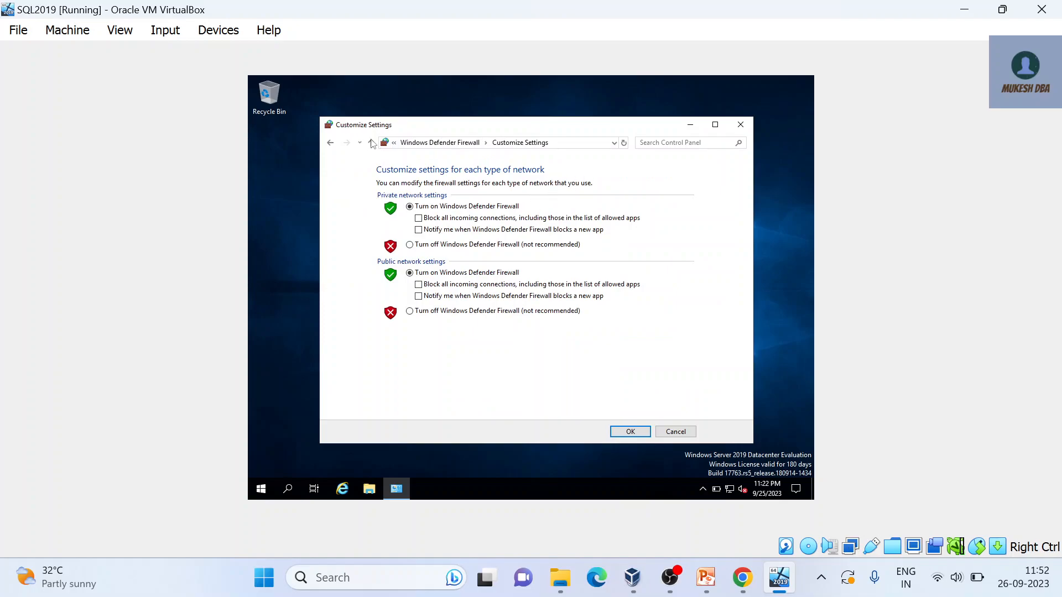
pyautogui.click(330, 142)
pyautogui.click(715, 124)
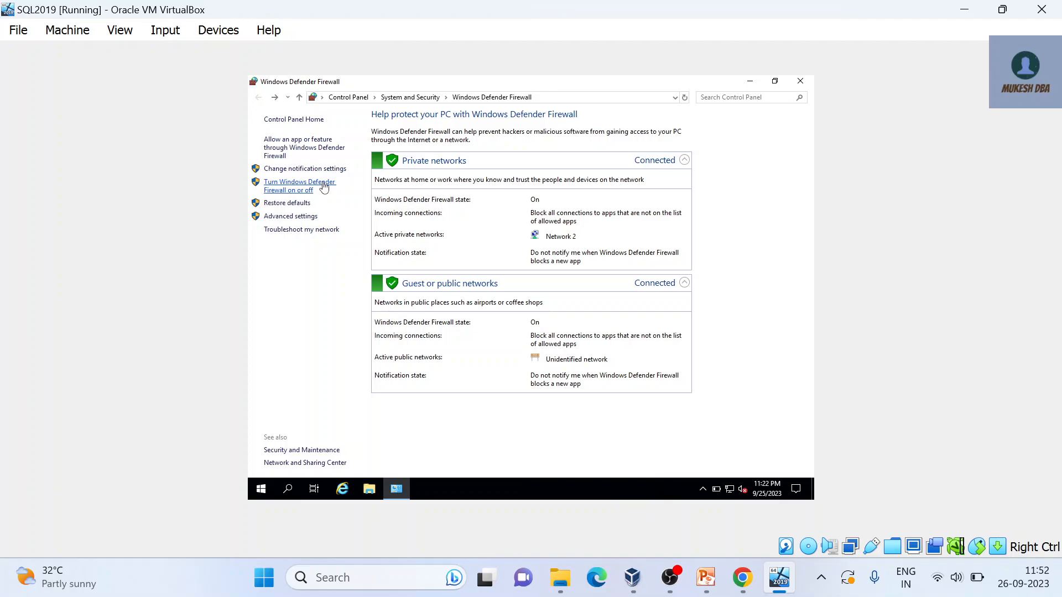
# Step: Turn off the firewall for private and public networks, apply, and close the window
pyautogui.click(324, 188)
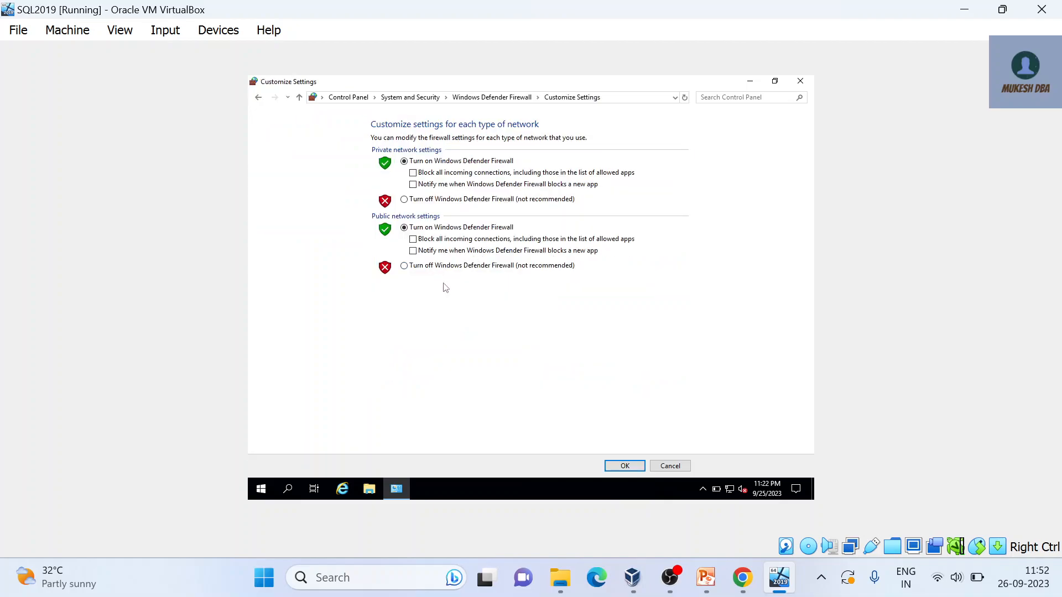
pyautogui.click(436, 200)
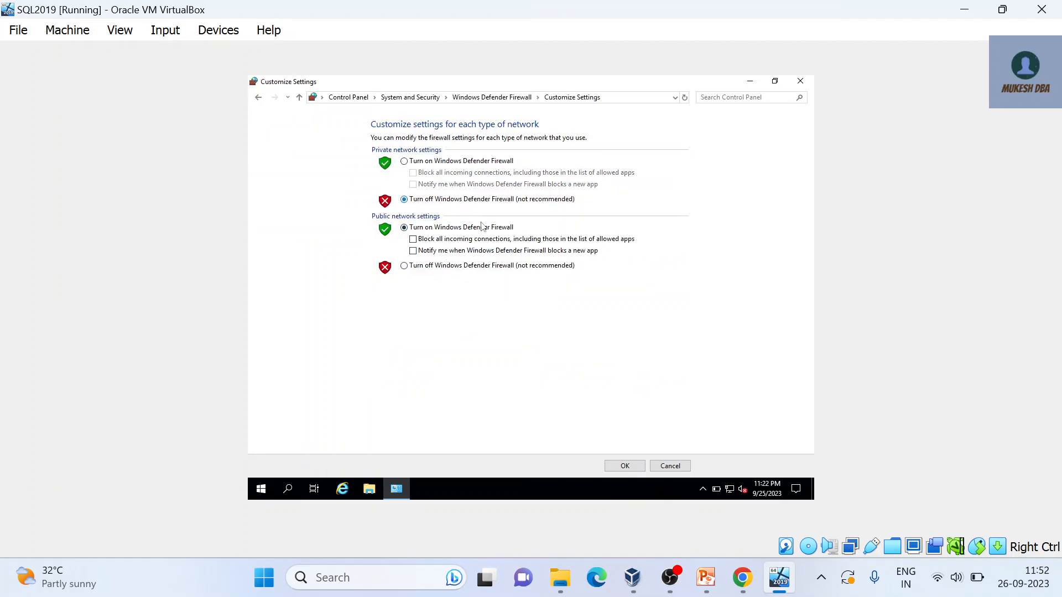
pyautogui.click(485, 266)
pyautogui.click(624, 466)
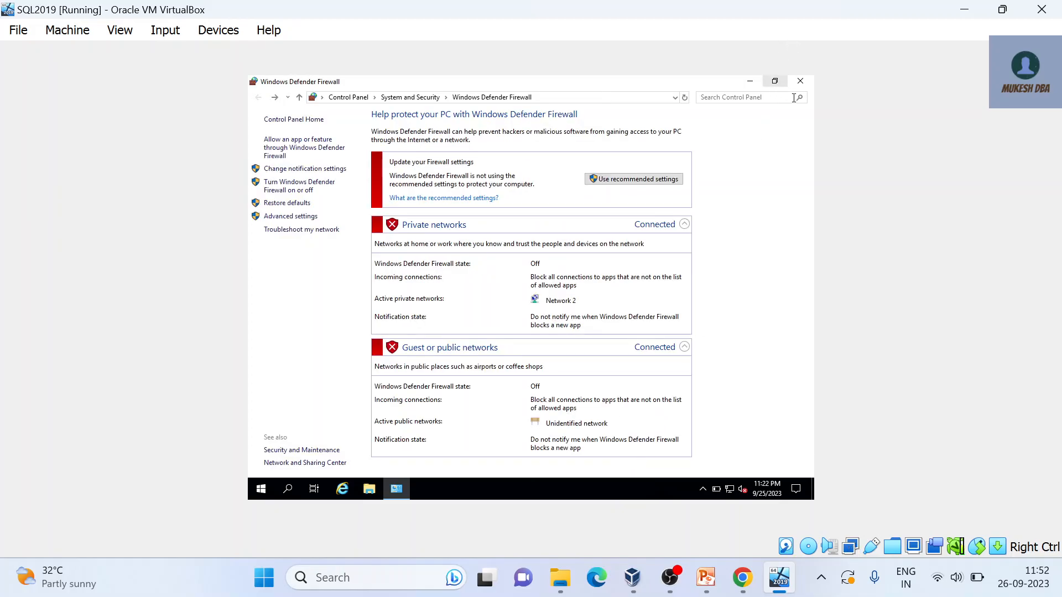
pyautogui.click(800, 81)
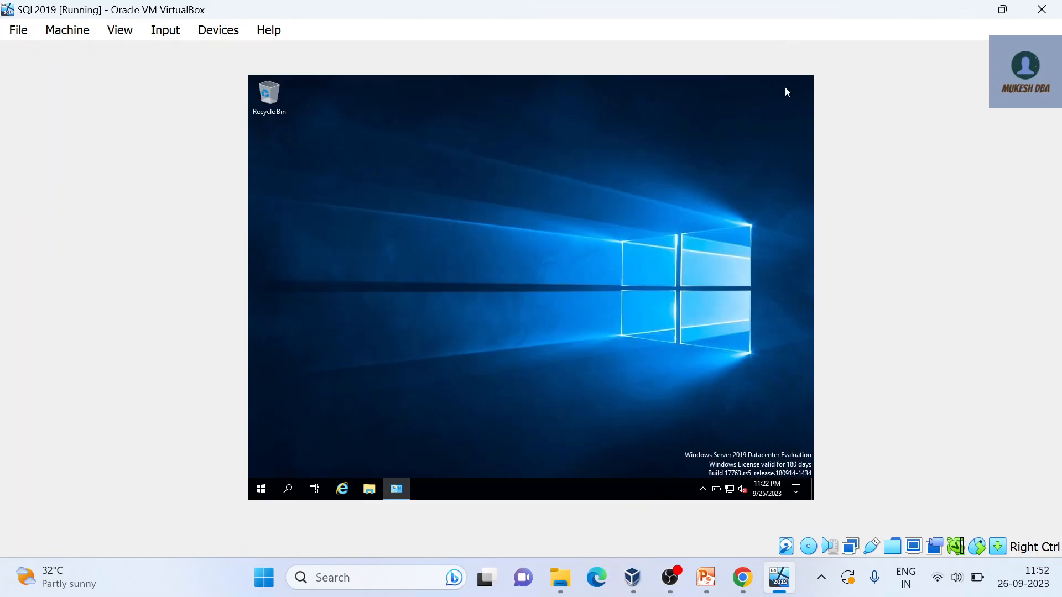
# Step: Run 'ping google.com' in a command prompt, check for replies, then close the console
pyautogui.rightClick(261, 488)
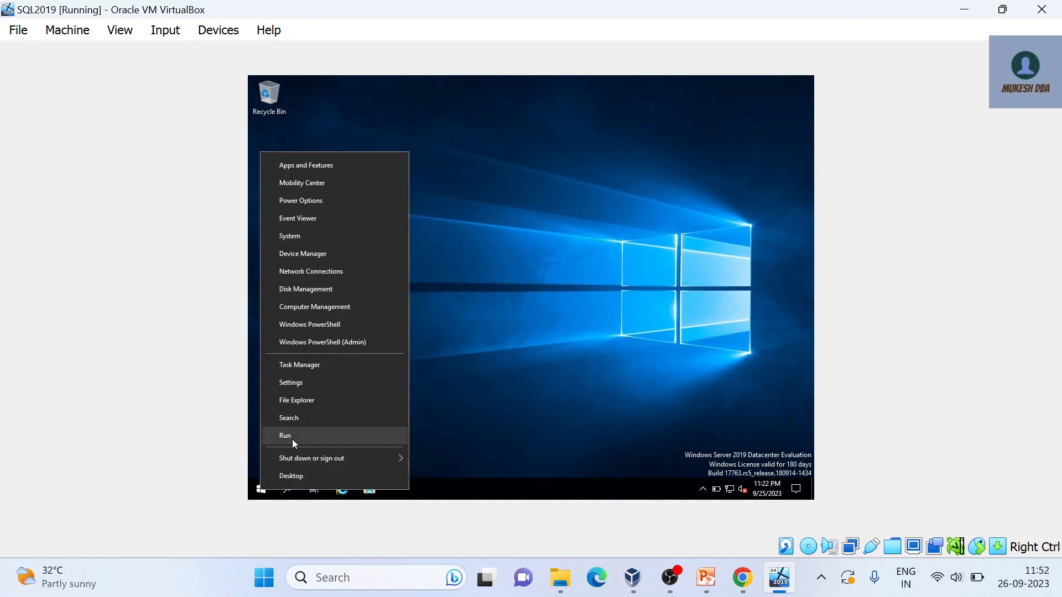
pyautogui.click(292, 439)
pyautogui.press('Escape')
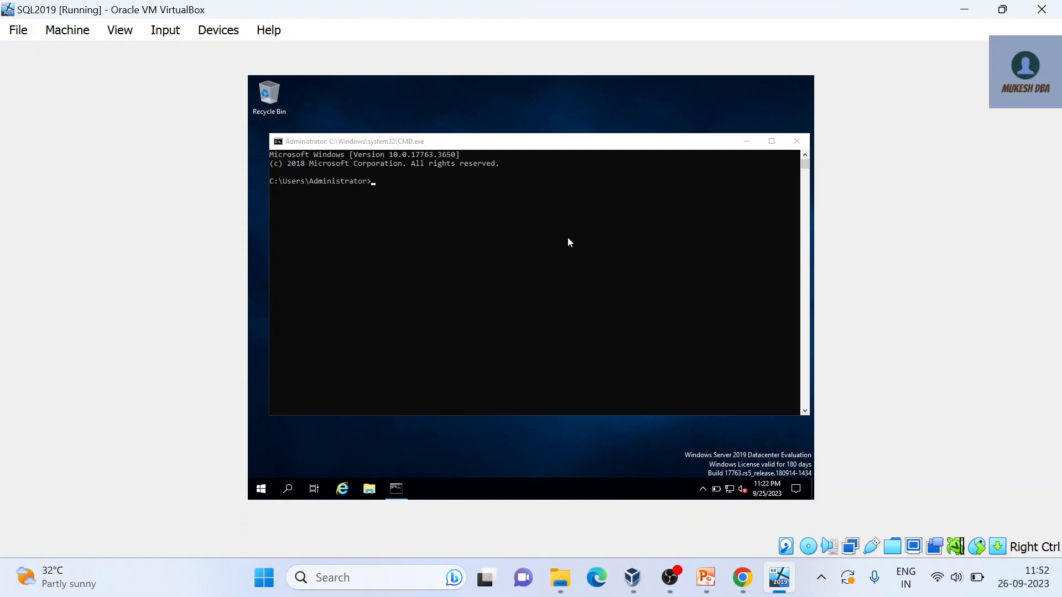
pyautogui.click(529, 231)
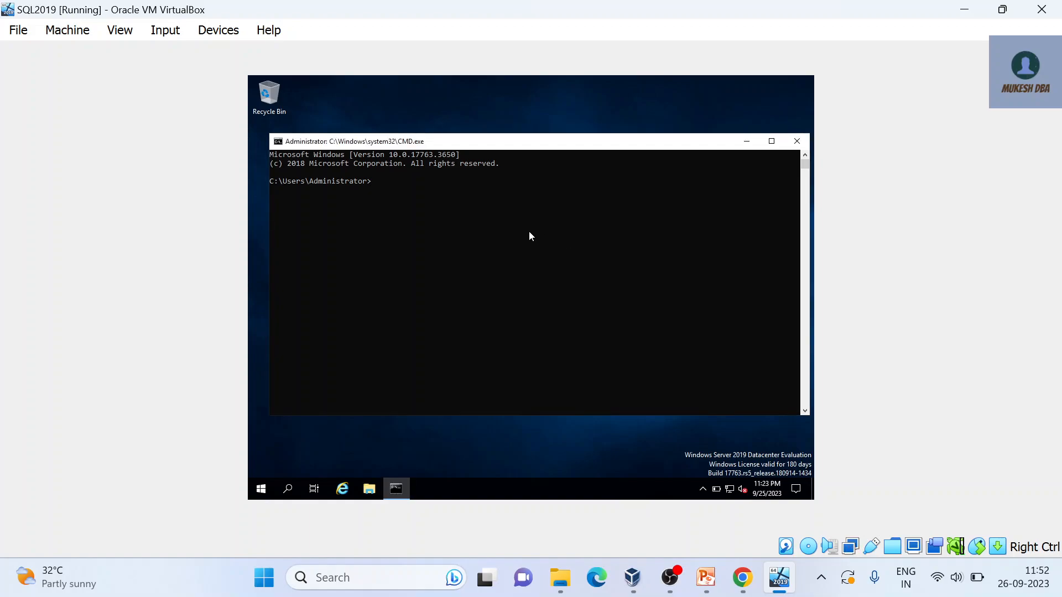
pyautogui.write('ping google.com')
pyautogui.press('Return')
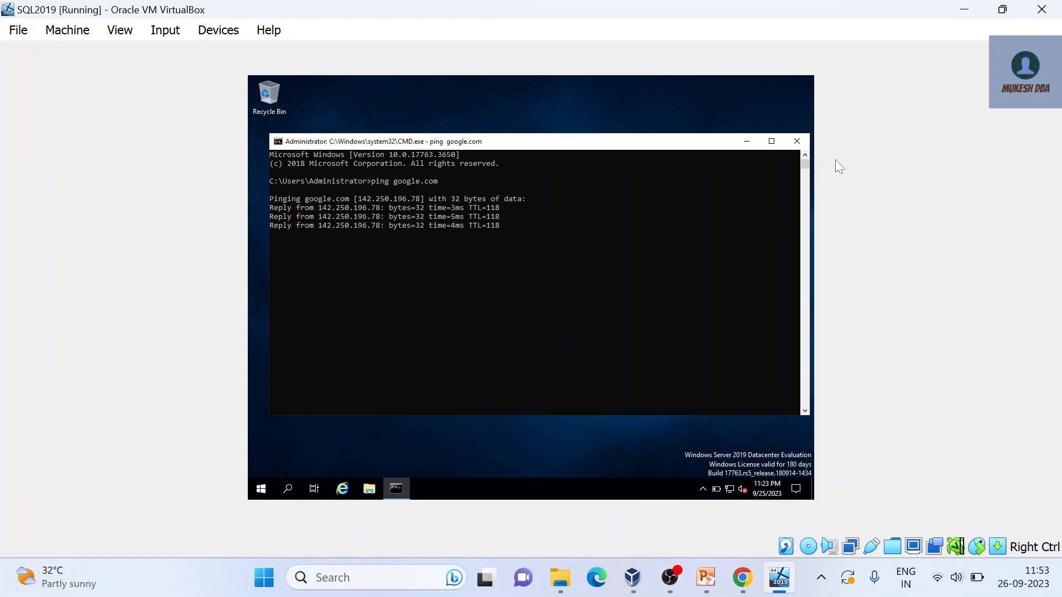
pyautogui.click(794, 141)
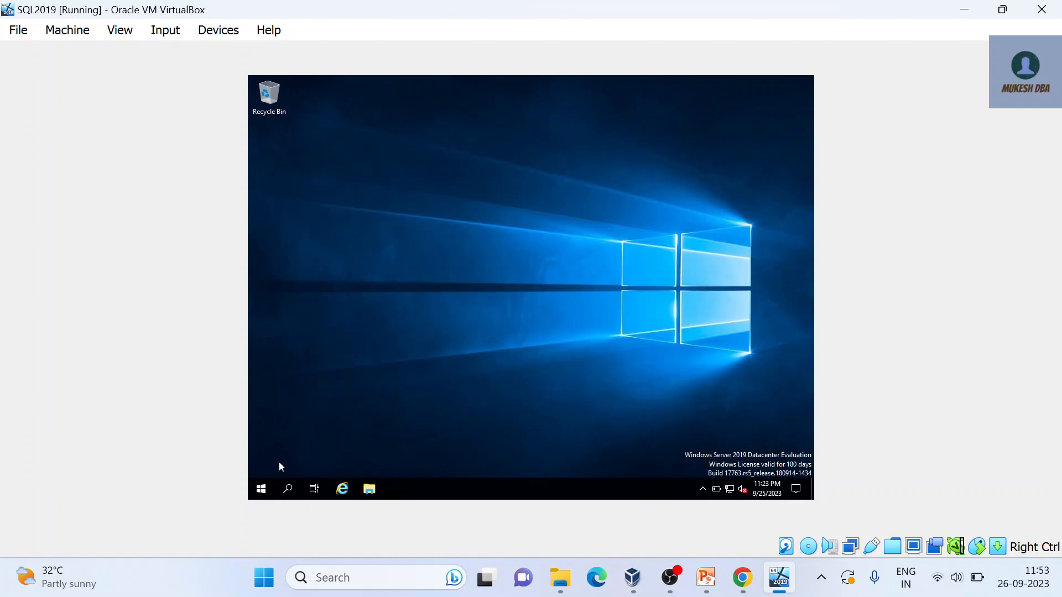
pyautogui.click(263, 492)
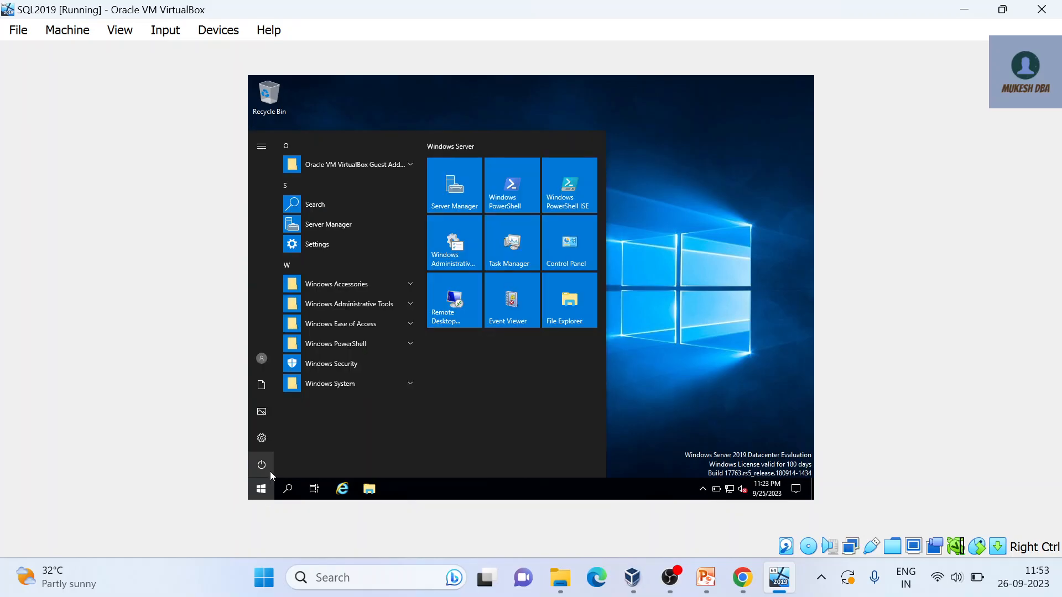
pyautogui.click(267, 471)
pyautogui.rightClick(537, 487)
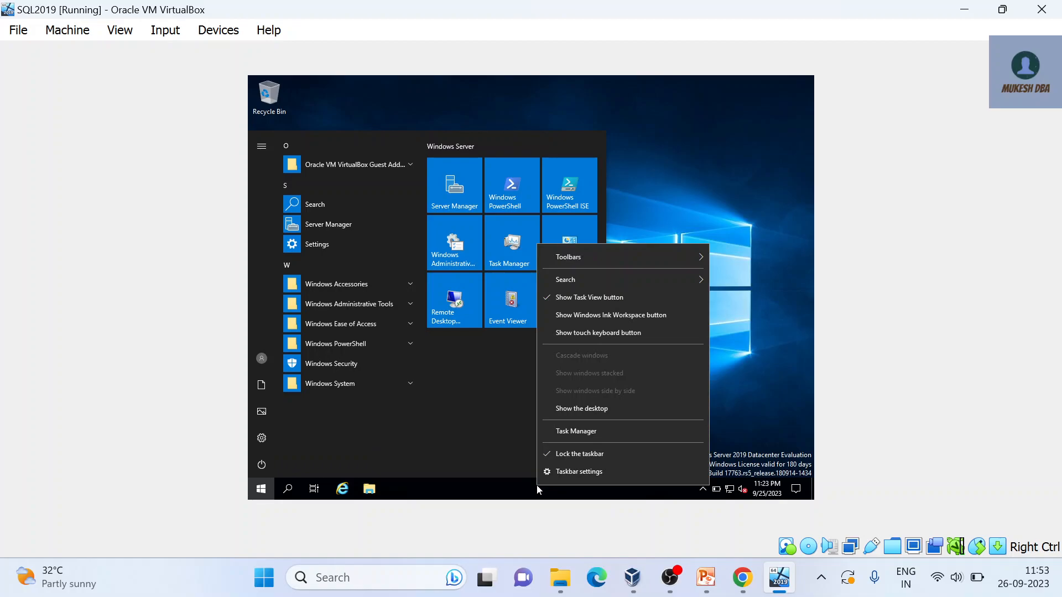
pyautogui.click(575, 433)
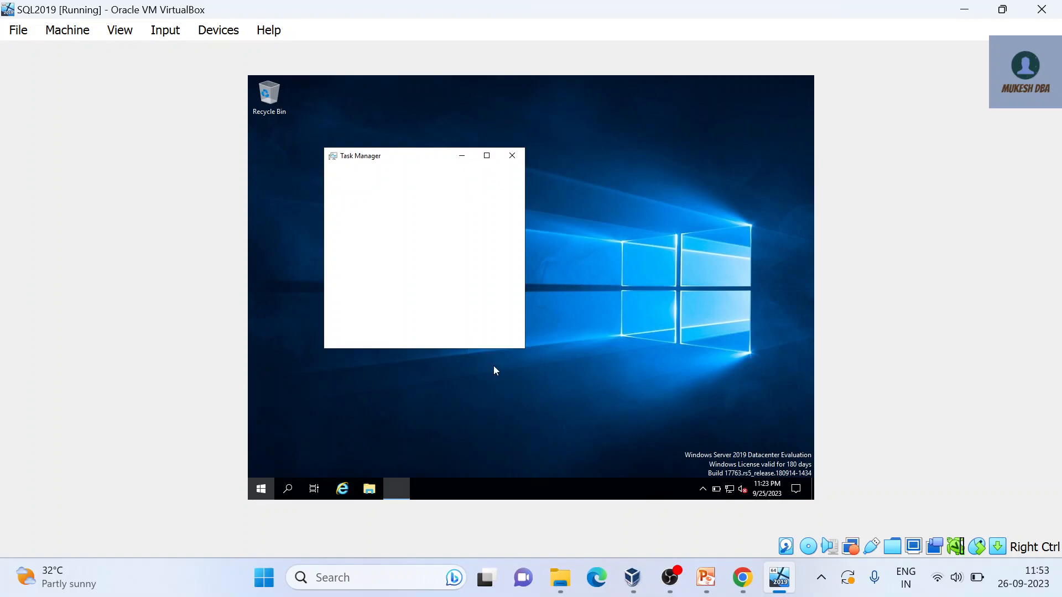
pyautogui.click(360, 335)
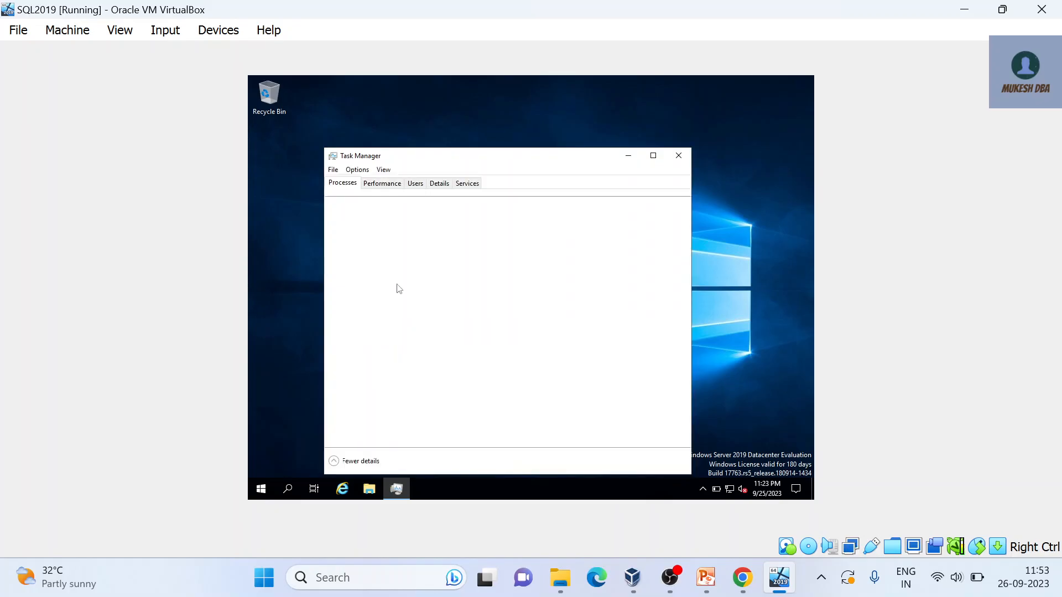
pyautogui.click(401, 185)
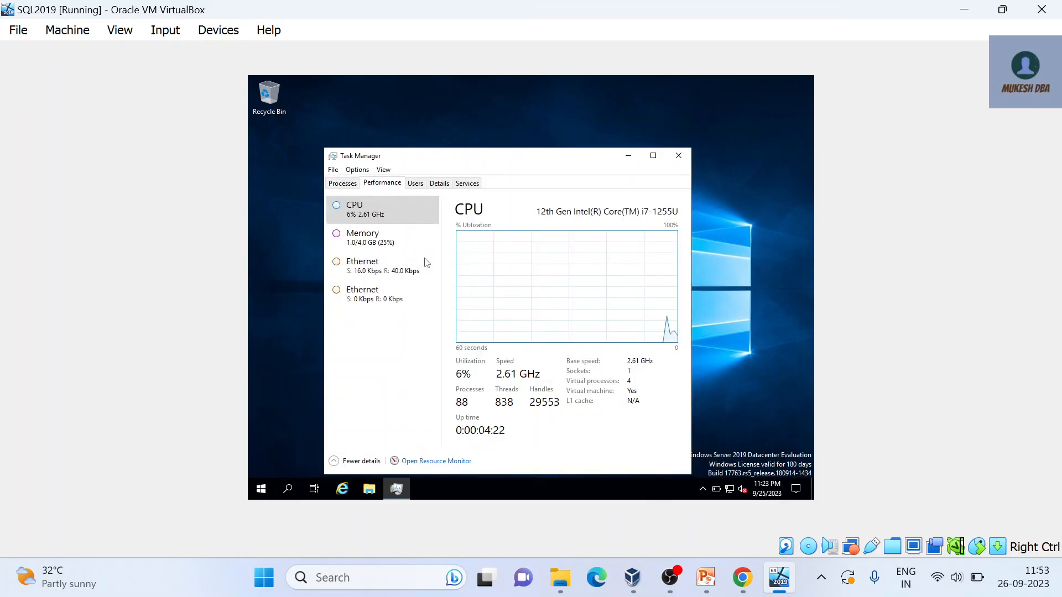
pyautogui.click(395, 243)
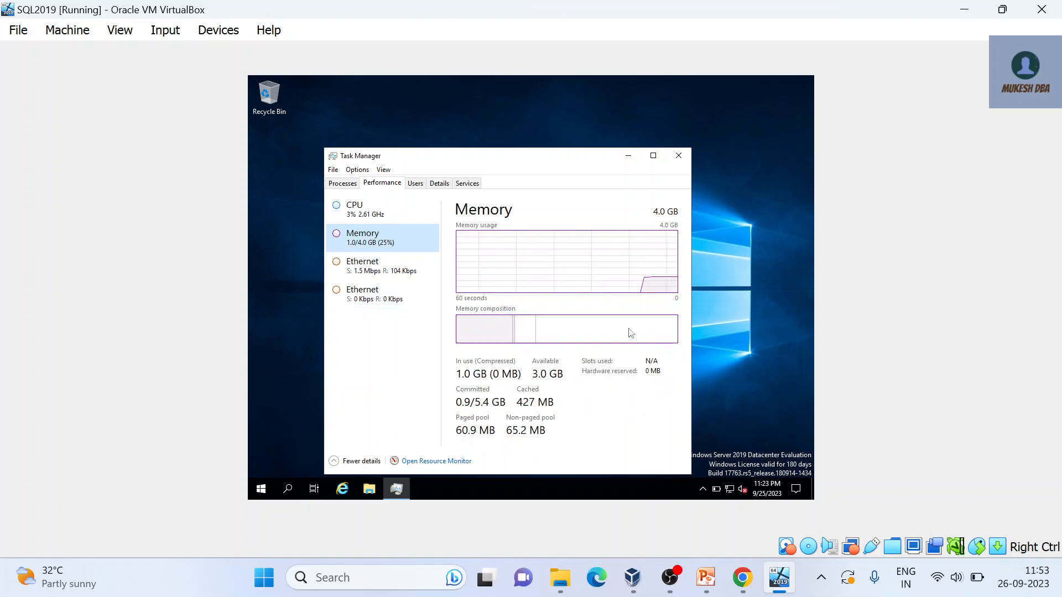
pyautogui.click(373, 218)
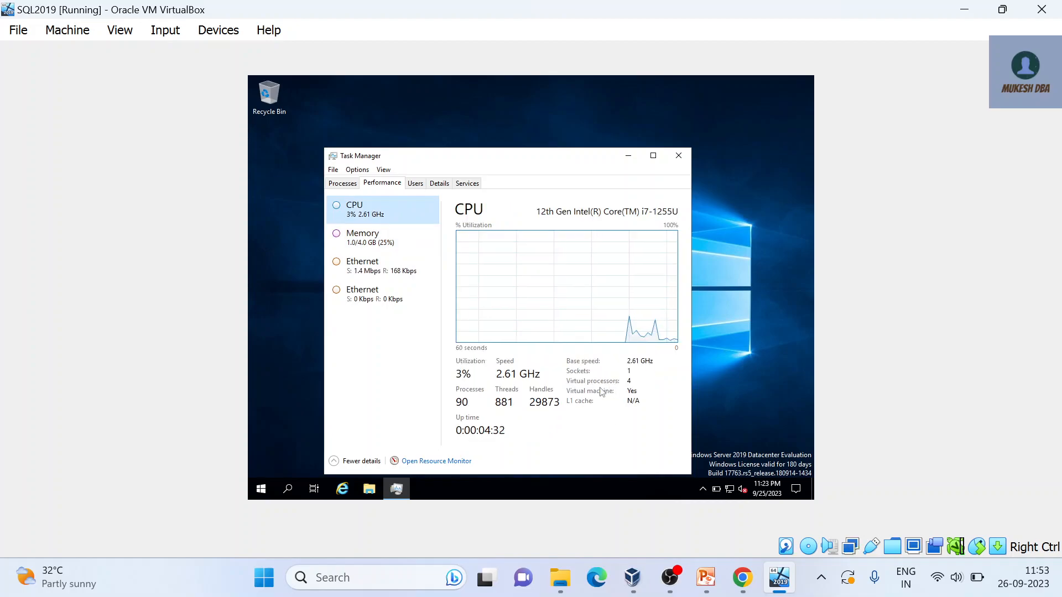
pyautogui.click(678, 159)
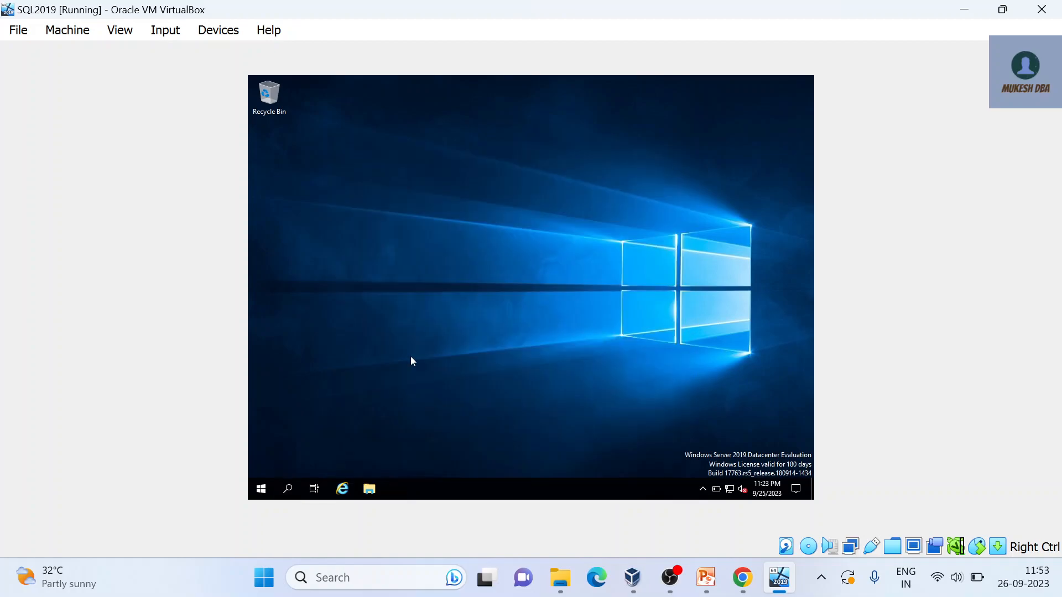
# Step: Restart the guest Windows Server from the Start menu's power options, bringing up the shutdown-reason prompt
pyautogui.click(261, 489)
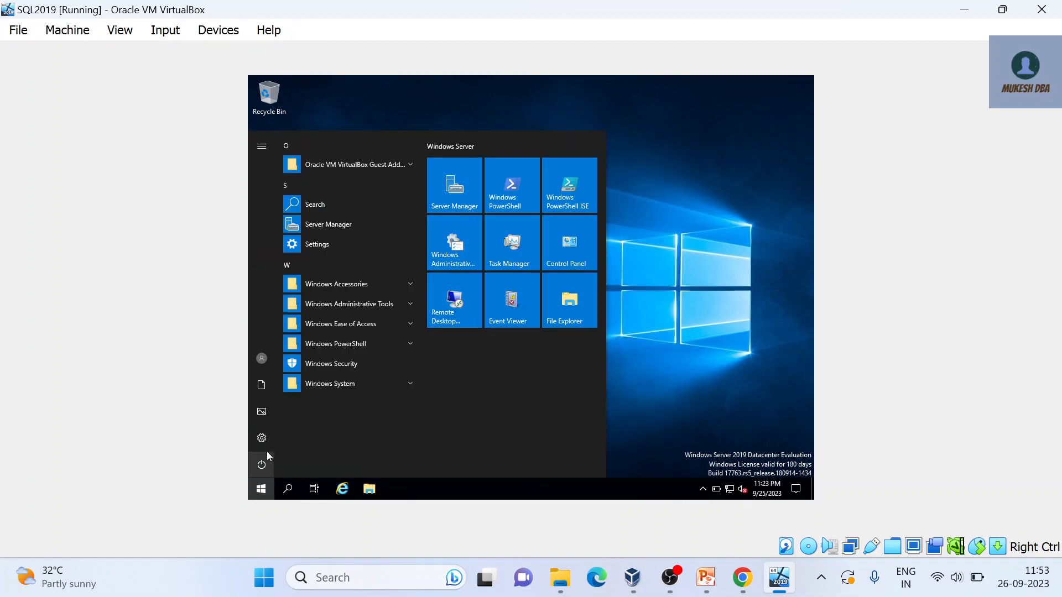
pyautogui.click(268, 470)
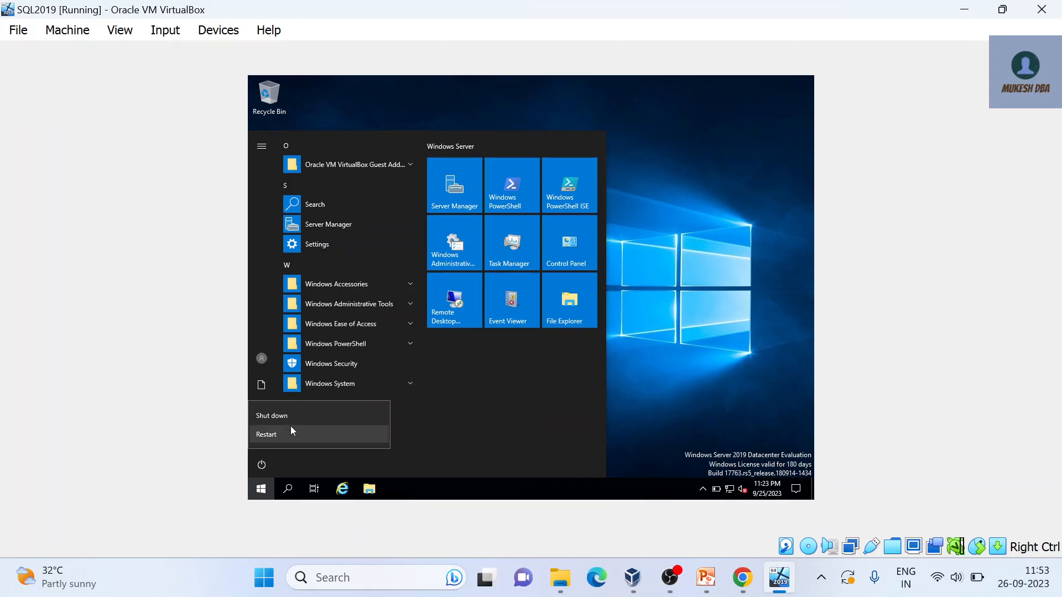
pyautogui.click(278, 434)
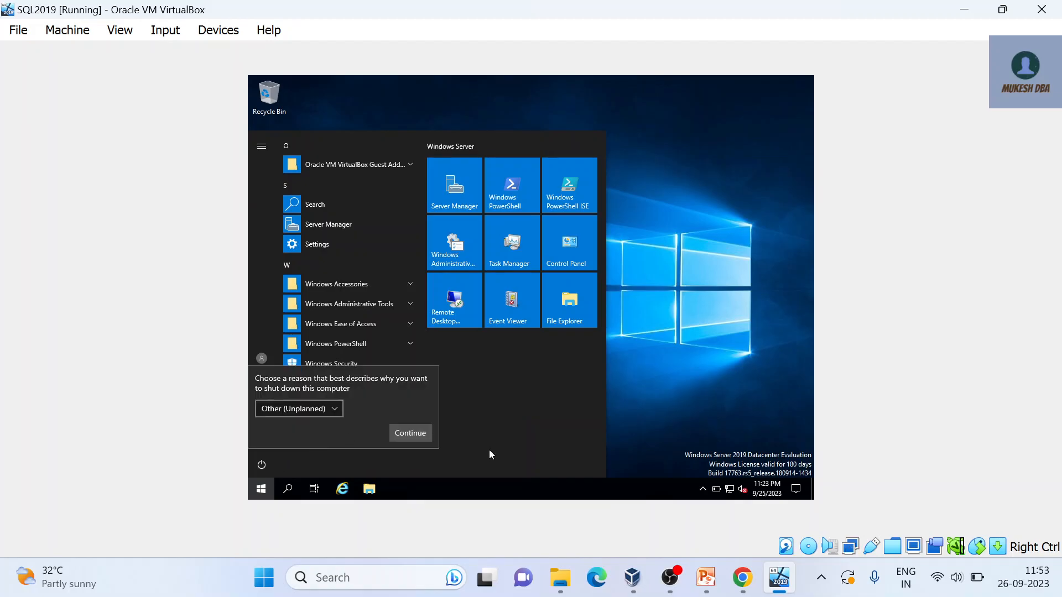
pyautogui.moveTo(787, 586)
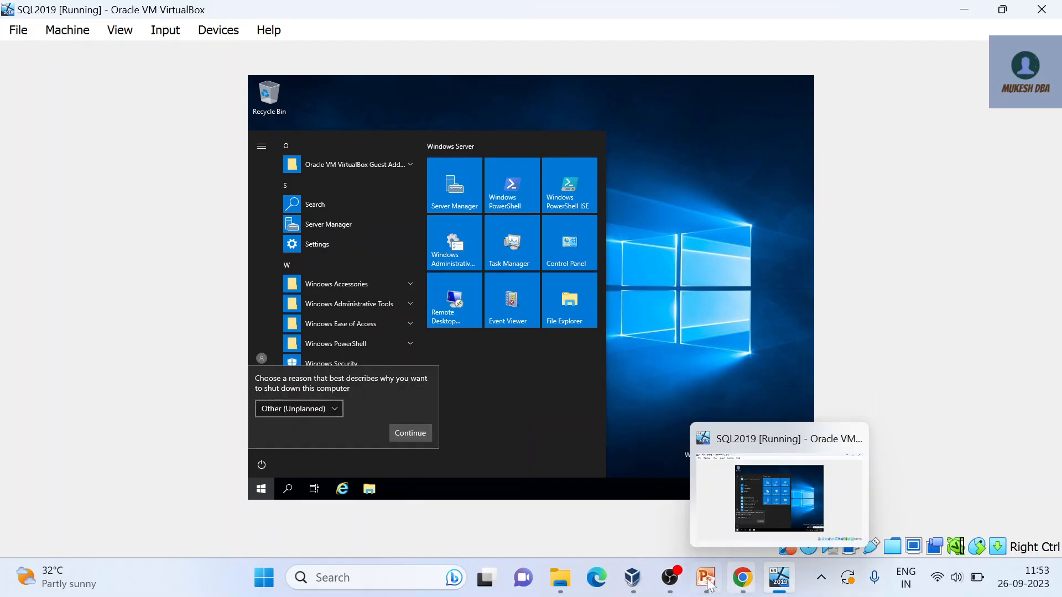
pyautogui.click(670, 577)
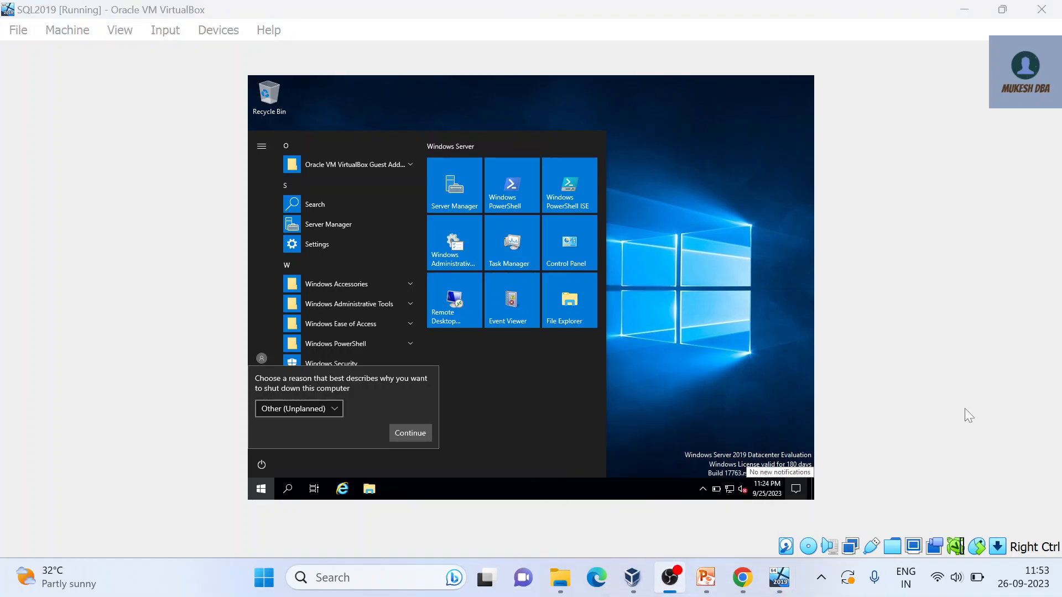